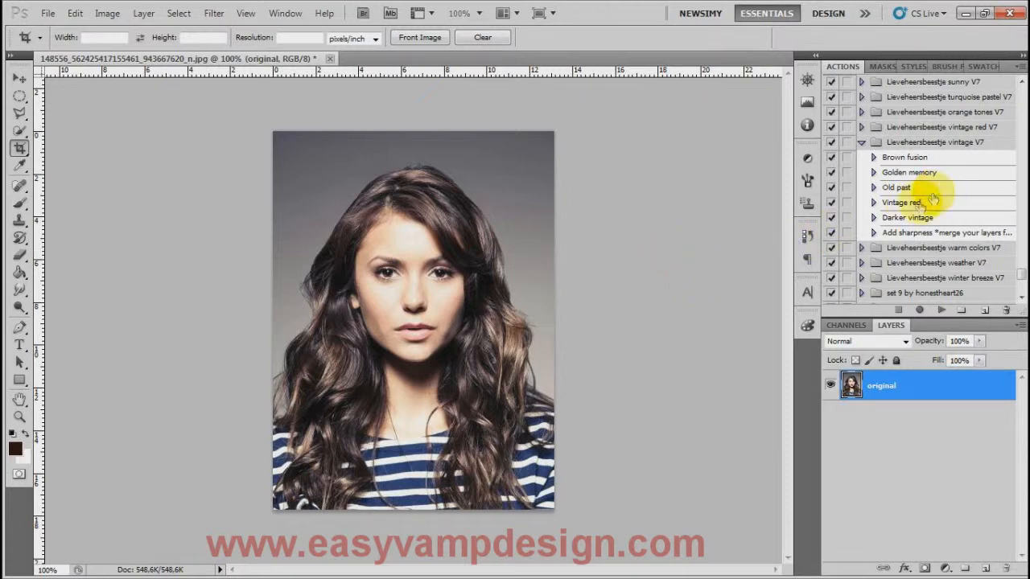
- Play the "Darker vintage" action on the portrait, and collapse the resulting Coloring group and the action's command list
left_click(873, 218)
left_click(914, 218)
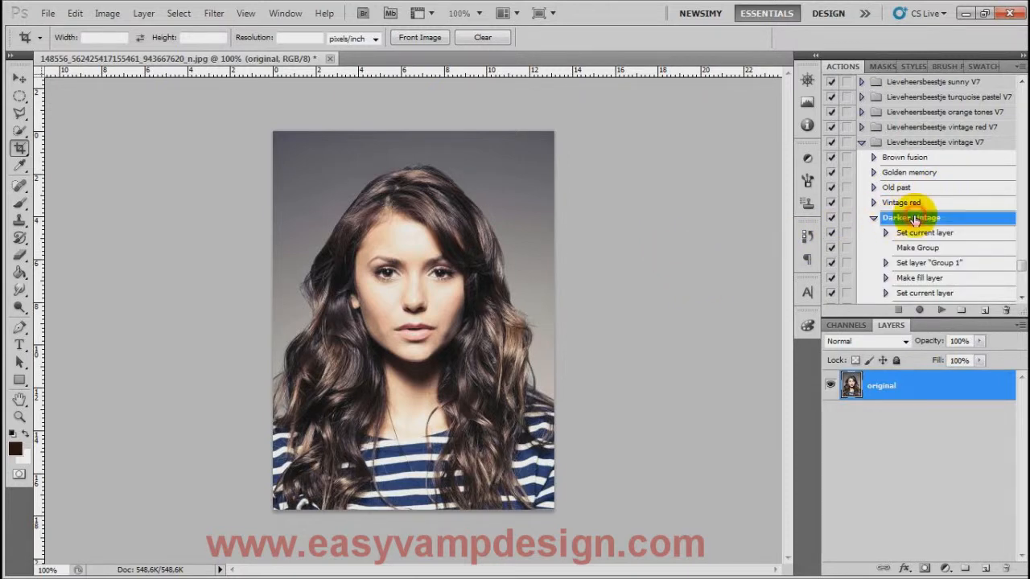
left_click(944, 310)
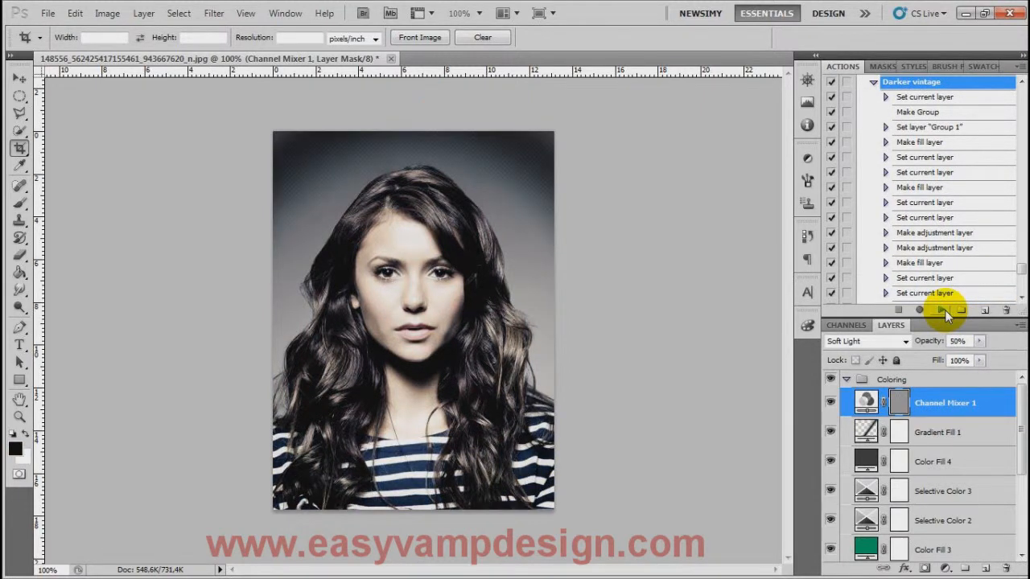
left_click(844, 380)
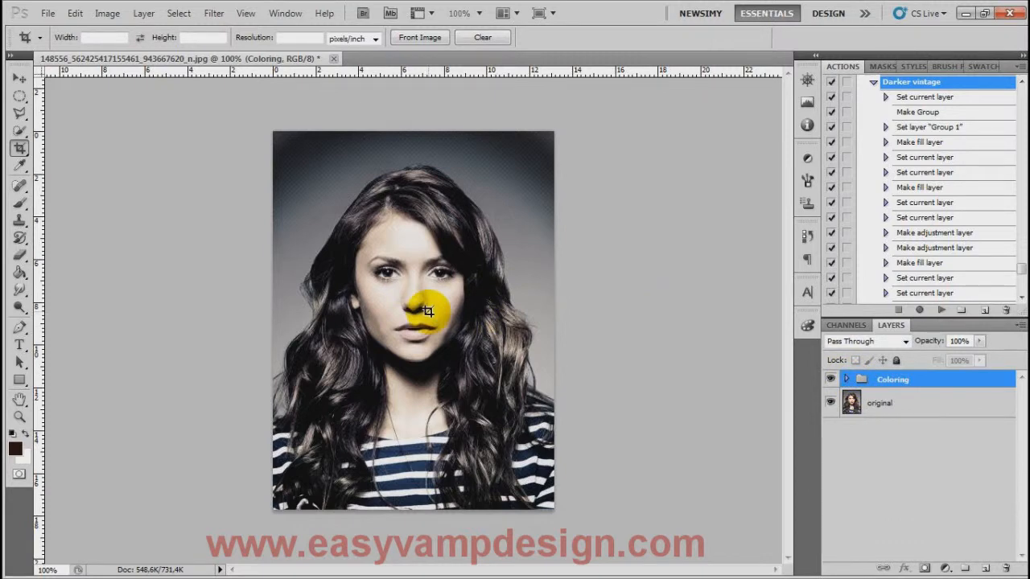
left_click(874, 82)
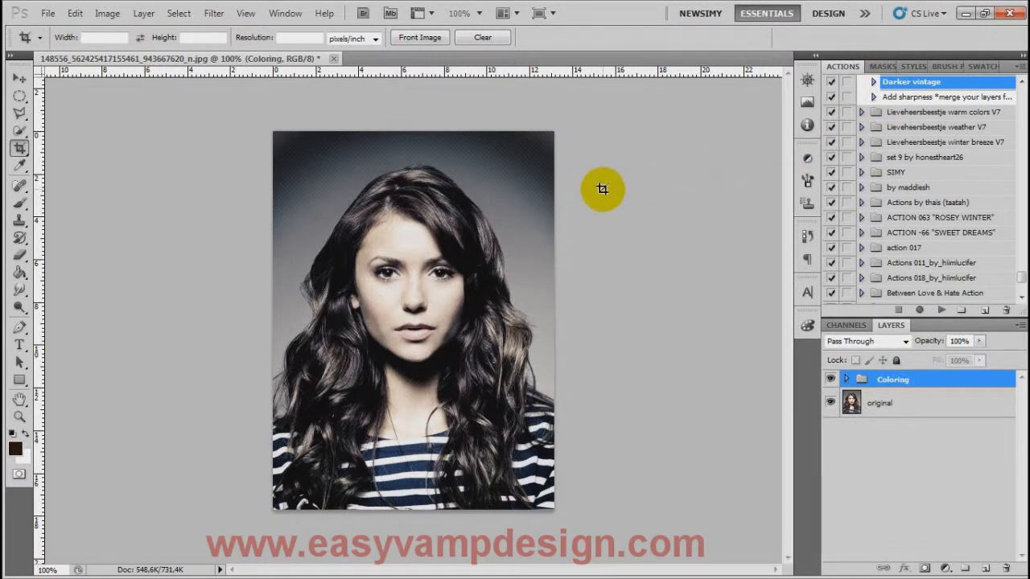
- Examine the recorded commands of the smallersizepics action in the SIMY set, then collapse the set
left_click(862, 173)
scroll(874, 198, "down", 4)
scroll(875, 200, "up", 1)
scroll(875, 200, "up", 1)
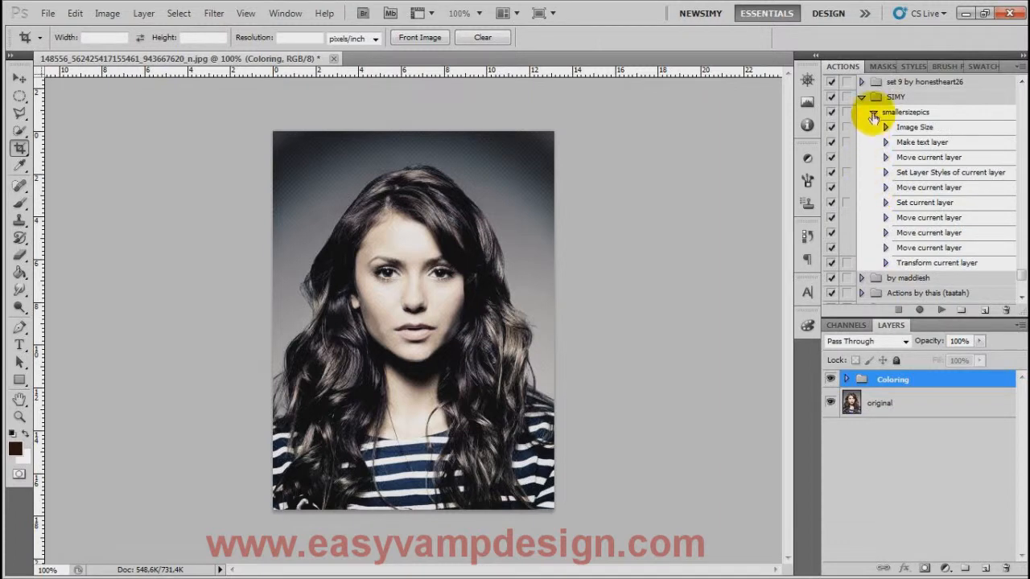
left_click(862, 97)
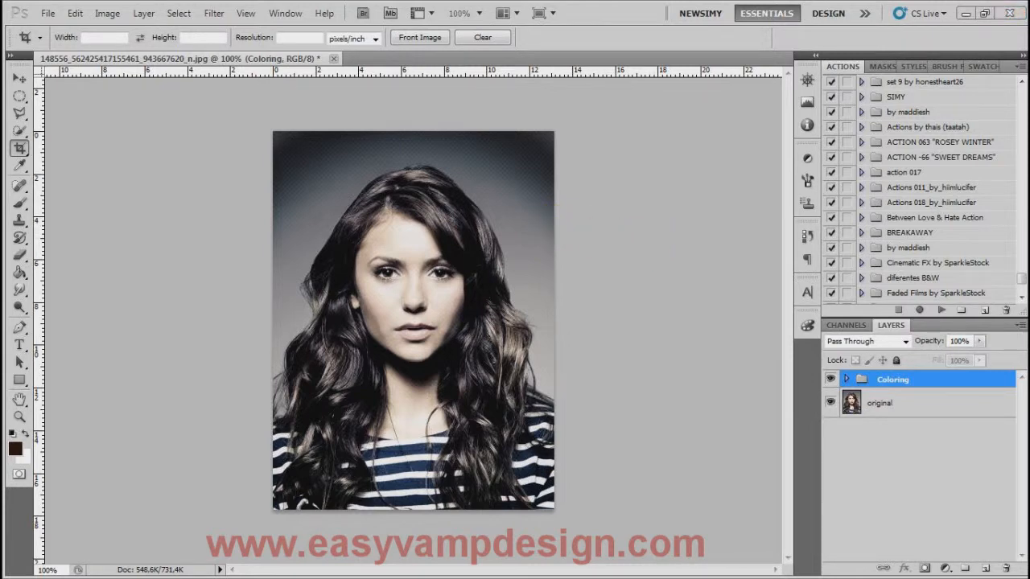
- Place old-style-frame-4562850.jpg from the Design folder over the portrait, centred and scaled to about 309% width and 286% height
key("alt+Tab")
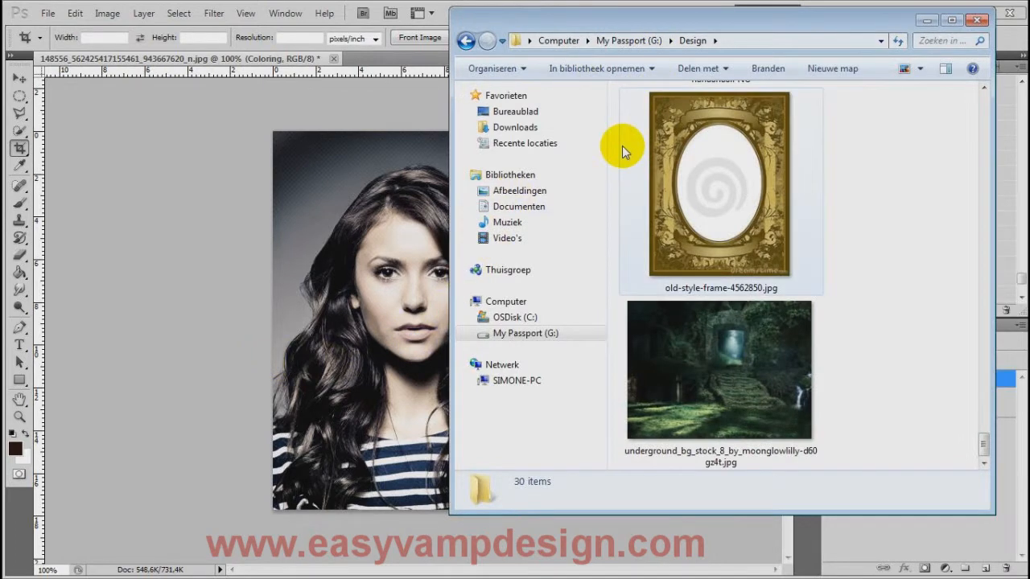
left_click_drag(738, 195, 323, 297)
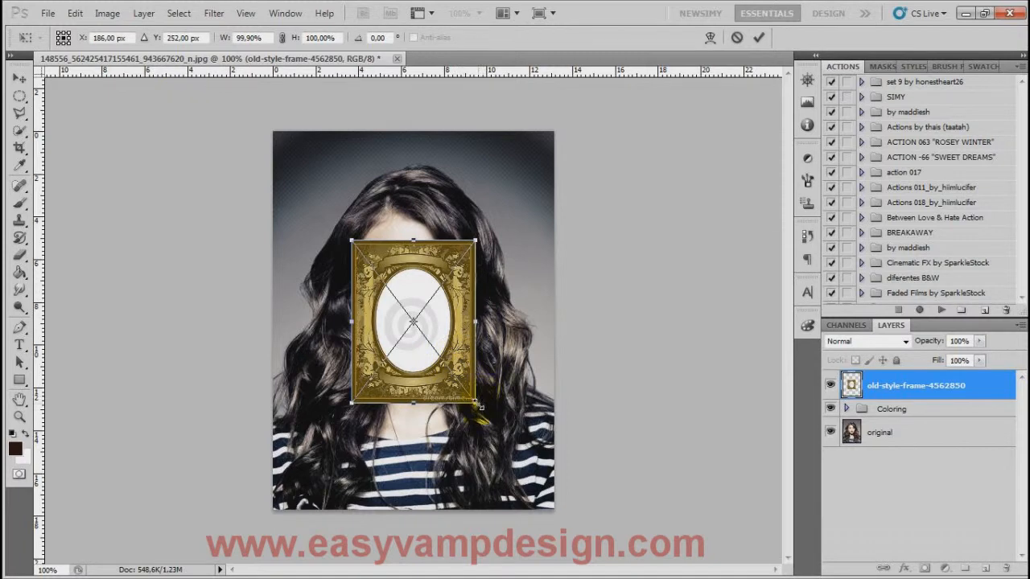
left_click_drag(480, 407, 630, 563)
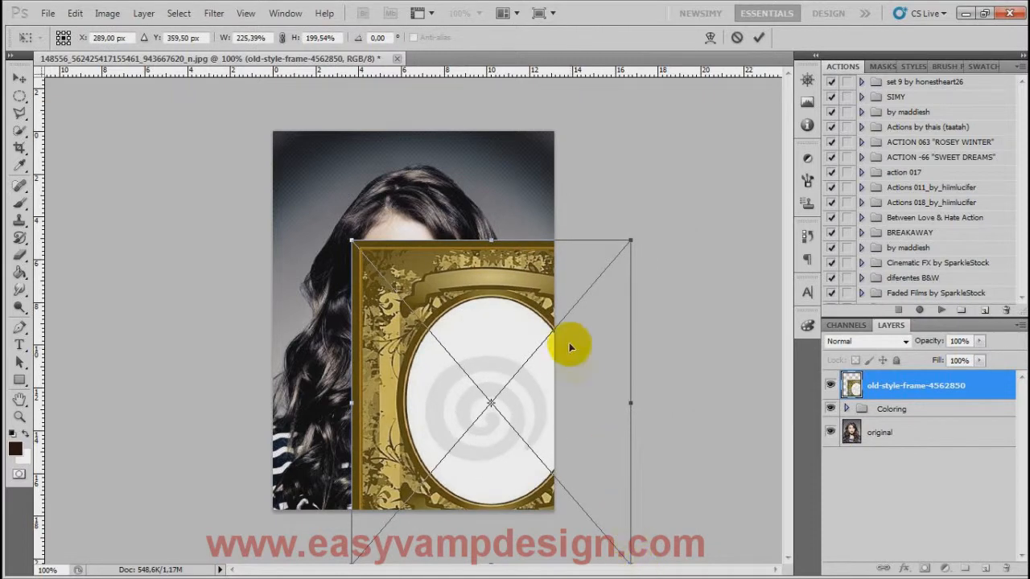
left_click_drag(485, 294, 399, 181)
left_click_drag(545, 438, 649, 568)
left_click_drag(512, 350, 474, 324)
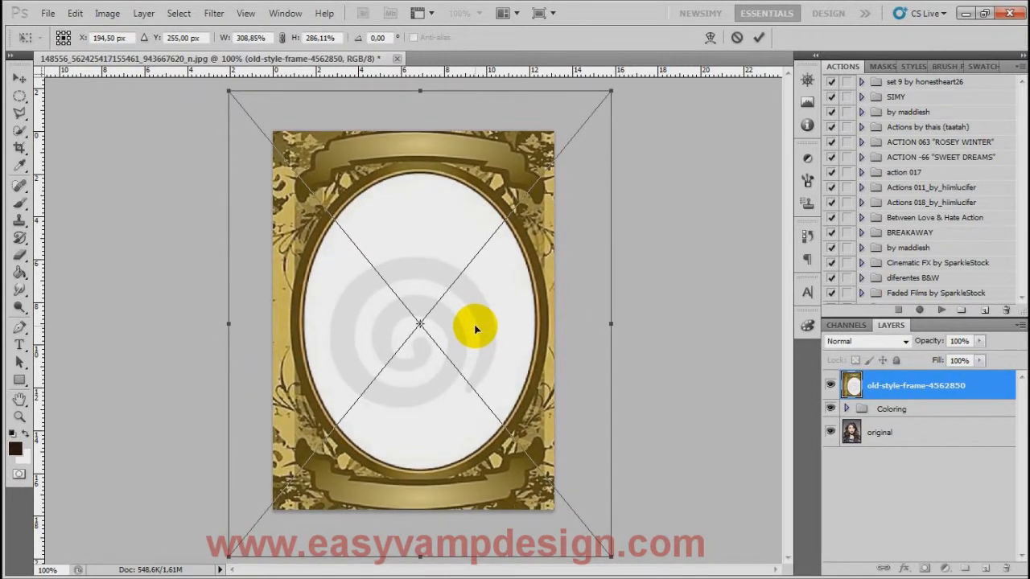
left_click(758, 37)
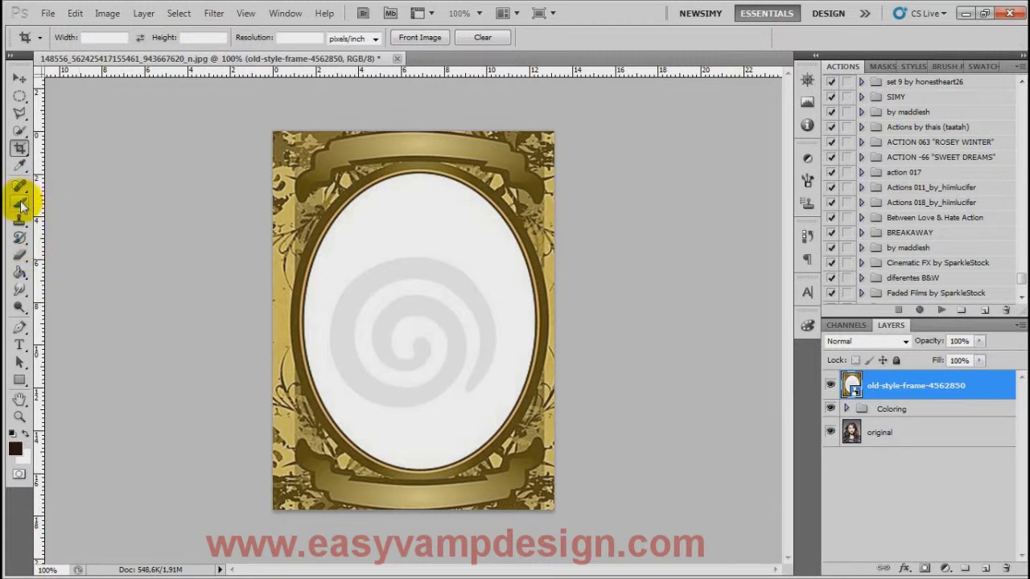
- Lower the frame layer's opacity to 43% and rasterize the layer for use with the Eraser tool
left_click_drag(978, 342, 937, 356)
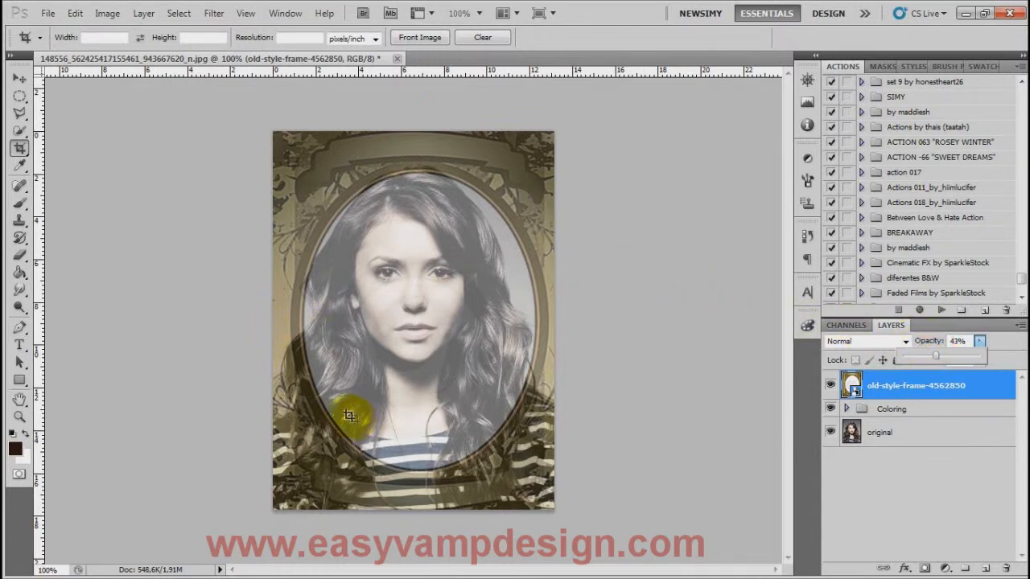
left_click(18, 256)
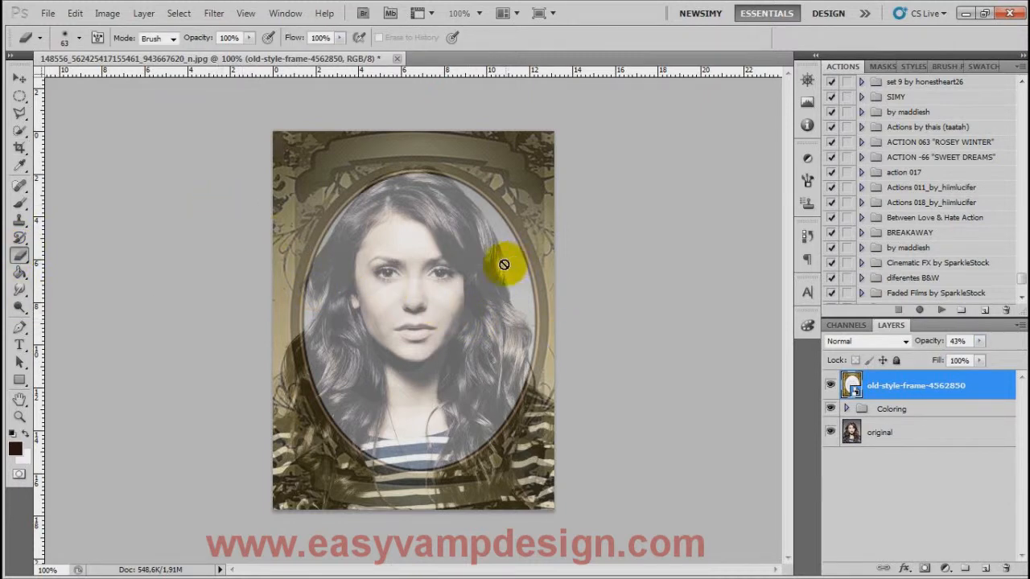
left_click(446, 251)
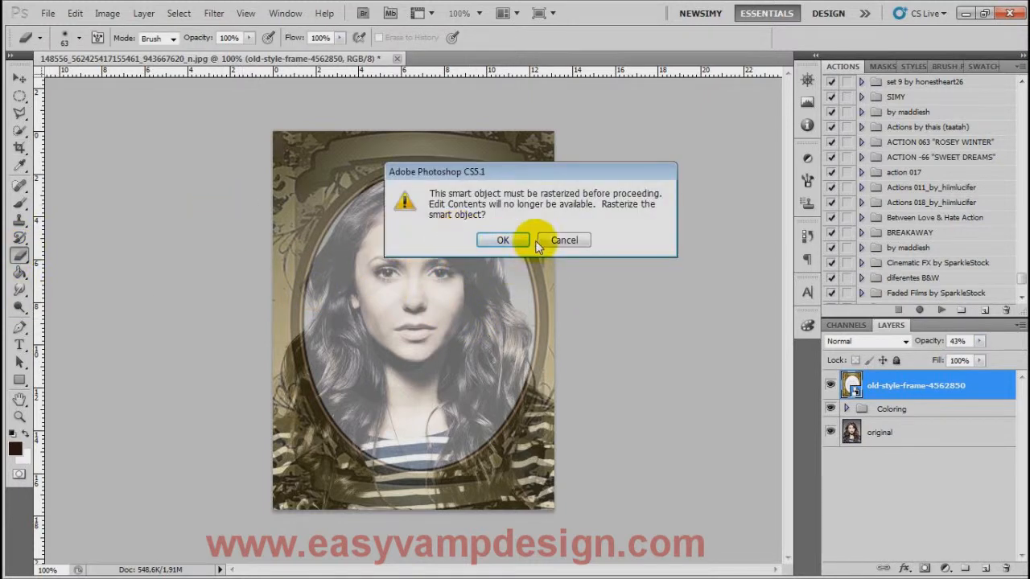
left_click(502, 240)
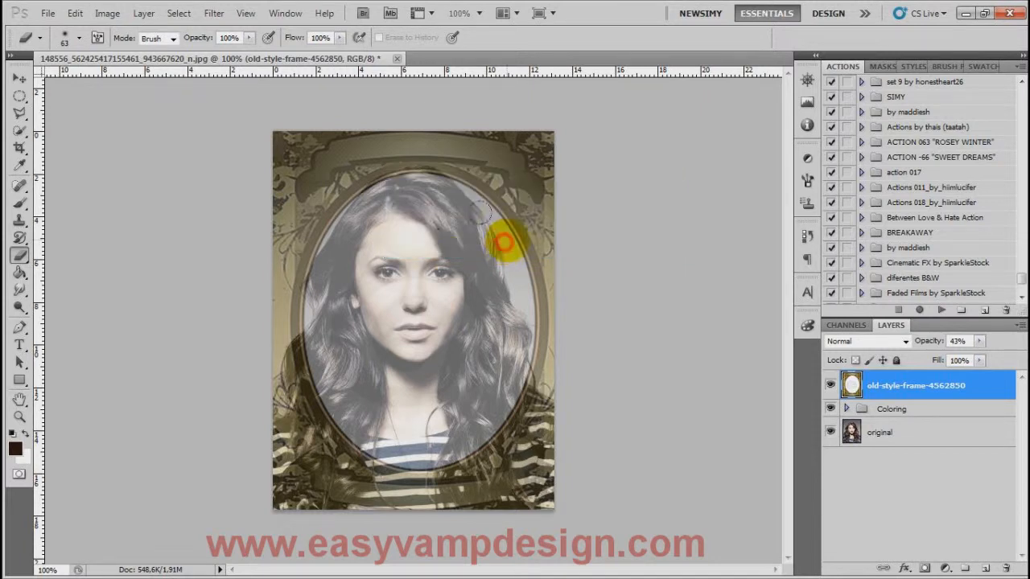
- Erase the white spiral area inside the oval frame to uncover the portrait, and restore the frame layer's opacity to 100%
mouse_move(349, 247)
left_mouse_down()
mouse_move(310, 281)
mouse_move(315, 319)
mouse_move(301, 305)
mouse_move(307, 337)
mouse_move(351, 405)
left_mouse_up()
mouse_move(339, 369)
left_mouse_down()
mouse_move(395, 427)
mouse_move(437, 416)
mouse_move(448, 322)
mouse_move(403, 241)
mouse_move(423, 277)
mouse_move(386, 233)
mouse_move(326, 291)
mouse_move(371, 258)
mouse_move(402, 207)
mouse_move(482, 233)
mouse_move(507, 358)
mouse_move(443, 434)
mouse_move(409, 414)
mouse_move(437, 435)
mouse_move(487, 356)
mouse_move(474, 278)
mouse_move(362, 251)
mouse_move(408, 294)
mouse_move(420, 248)
mouse_move(373, 270)
mouse_move(334, 362)
mouse_move(329, 428)
mouse_move(366, 422)
left_mouse_up()
mouse_move(357, 274)
left_mouse_down()
mouse_move(401, 209)
mouse_move(461, 211)
mouse_move(509, 266)
mouse_move(505, 359)
left_mouse_up()
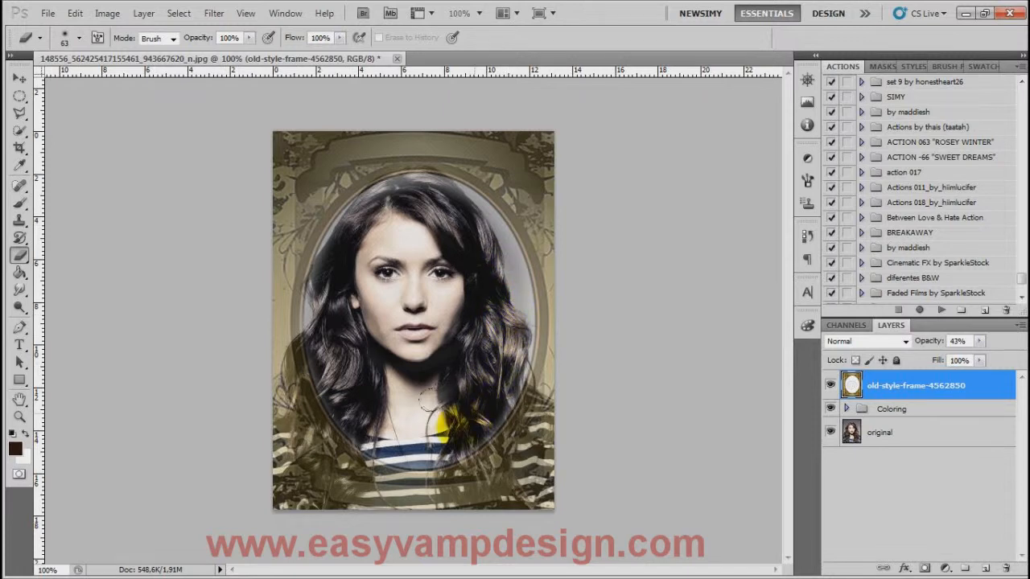
mouse_move(481, 411)
left_mouse_down()
mouse_move(412, 408)
mouse_move(407, 440)
mouse_move(344, 383)
mouse_move(372, 246)
mouse_move(392, 221)
mouse_move(429, 209)
mouse_move(424, 218)
mouse_move(376, 214)
mouse_move(369, 255)
mouse_move(326, 295)
left_mouse_up()
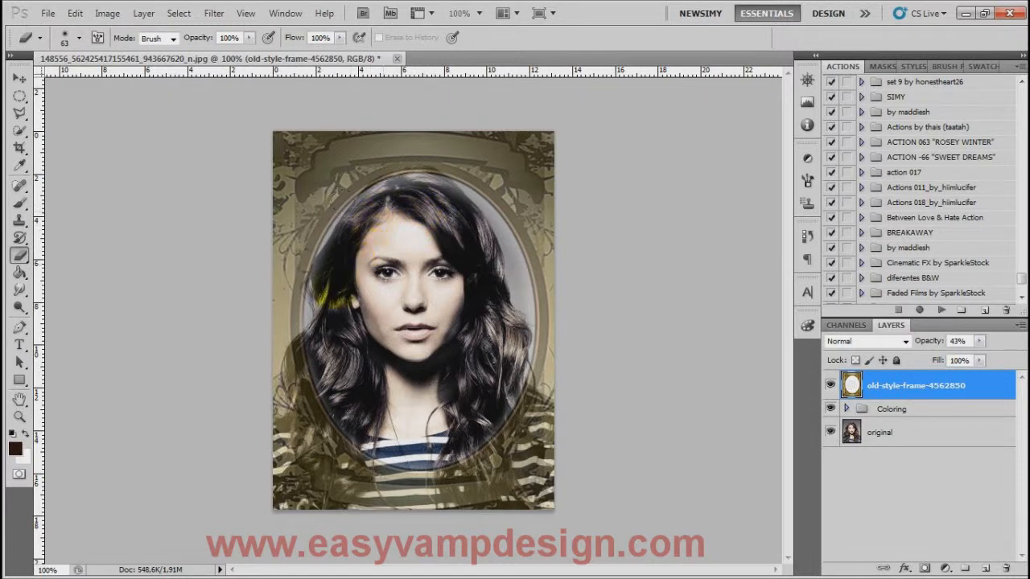
mouse_move(351, 366)
left_mouse_down()
mouse_move(371, 275)
mouse_move(404, 225)
mouse_move(491, 248)
left_mouse_up()
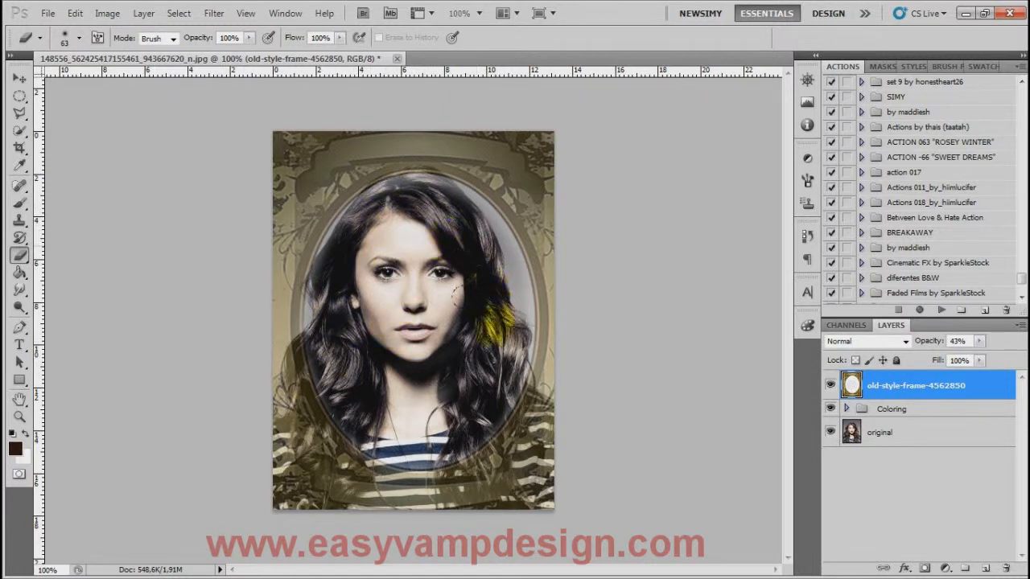
left_click_drag(979, 341, 1019, 356)
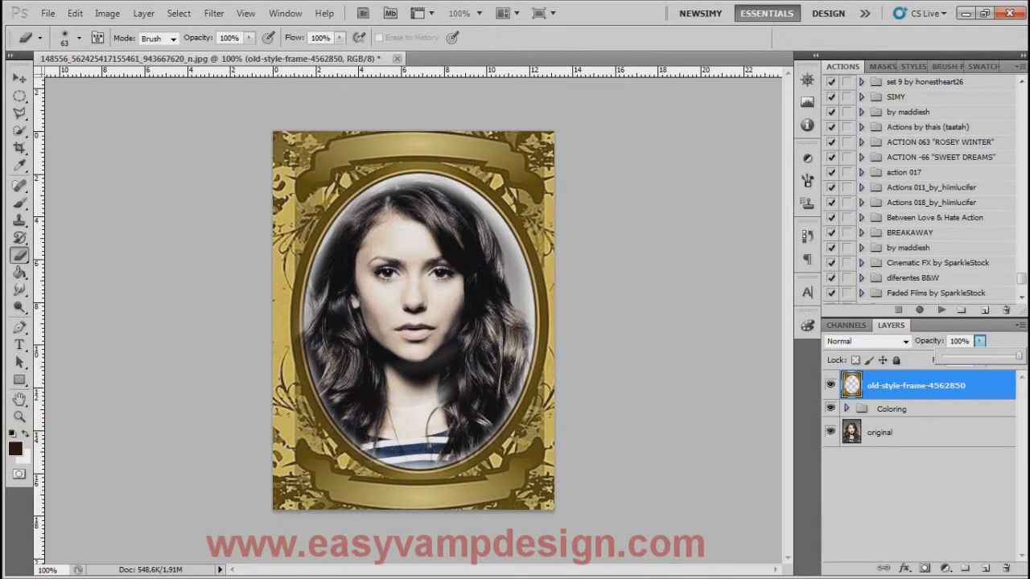
- Switch to Windows Explorer and open the newtextures folder inside Design > Fotobewerkingen
key("alt+Tab")
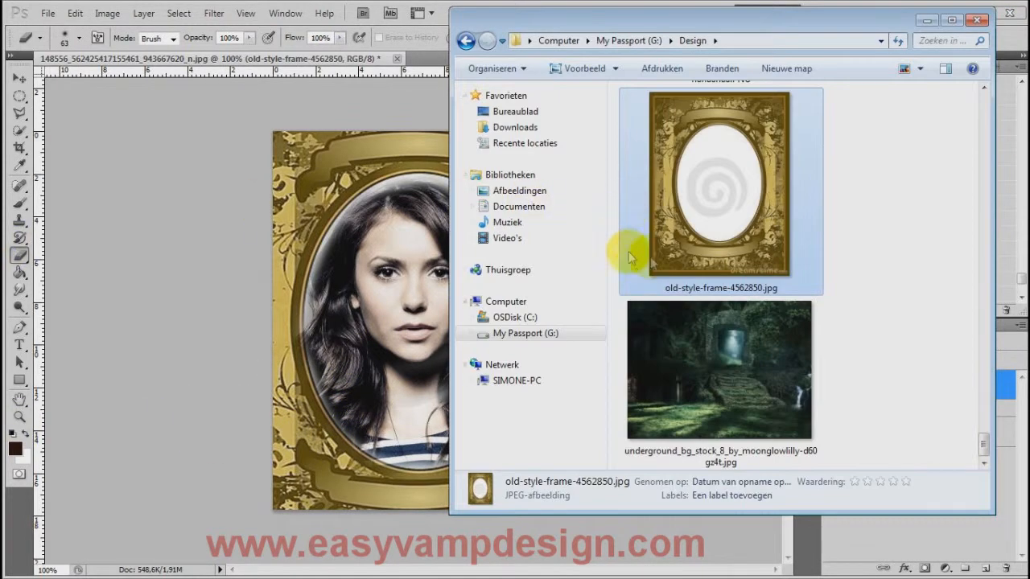
left_click(883, 270)
scroll(884, 253, "up", 5)
scroll(884, 255, "up", 10)
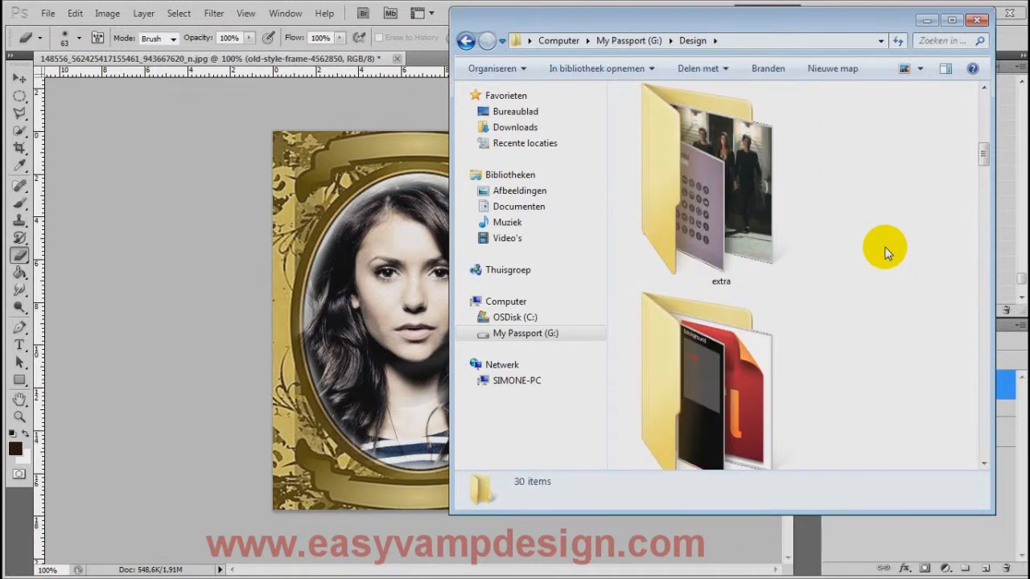
scroll(878, 253, "up", 2)
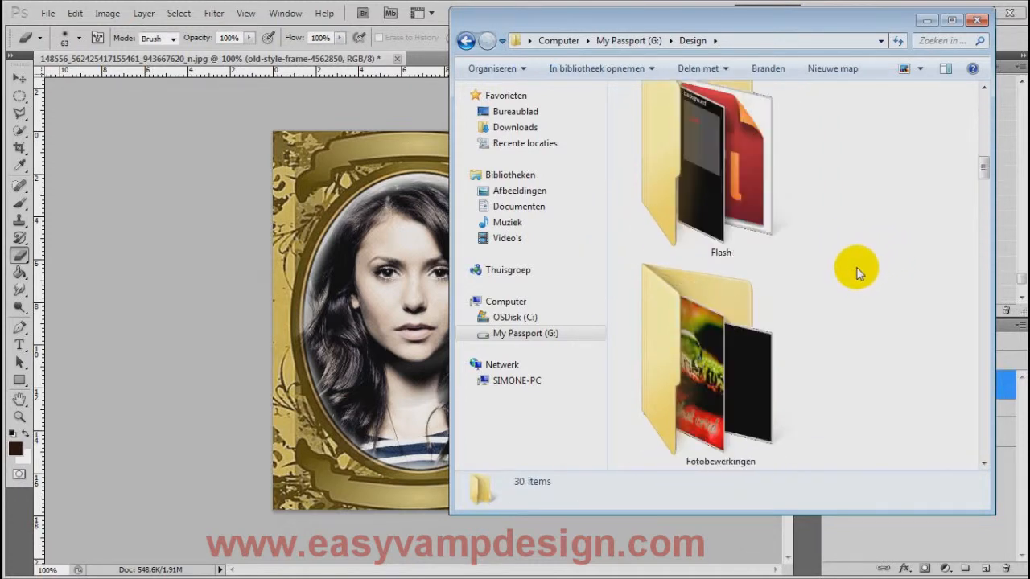
double_click(736, 340)
double_click(825, 223)
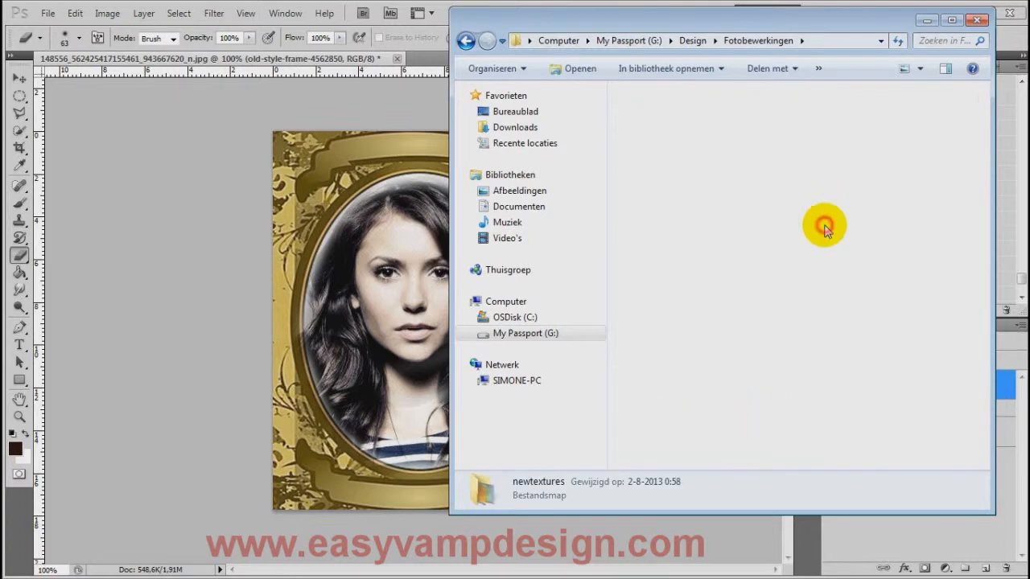
- Find _bw_texture_2.png among the textures and place it into the portrait document
left_click(738, 354)
scroll(739, 354, "down", 3)
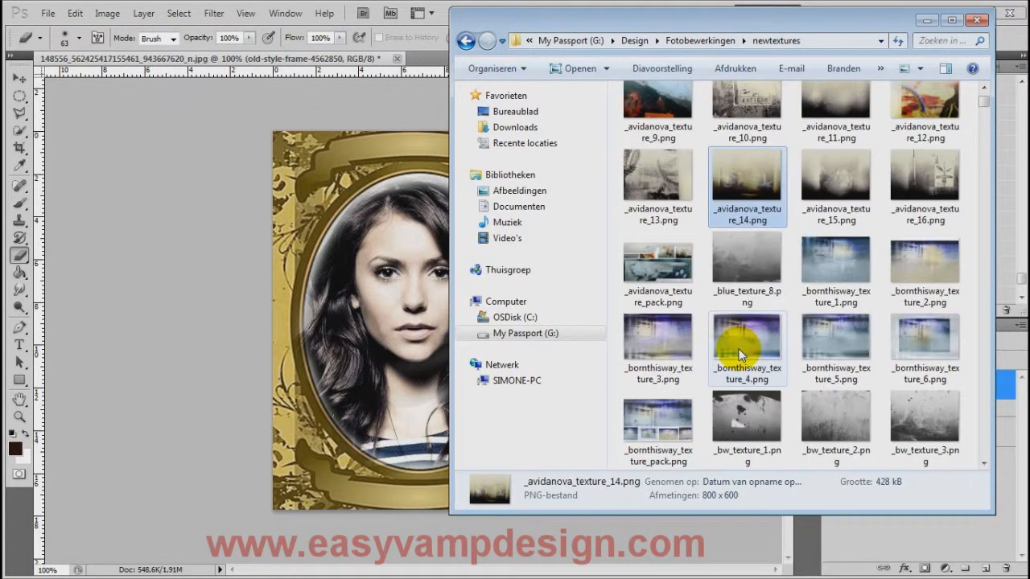
scroll(739, 354, "down", 3)
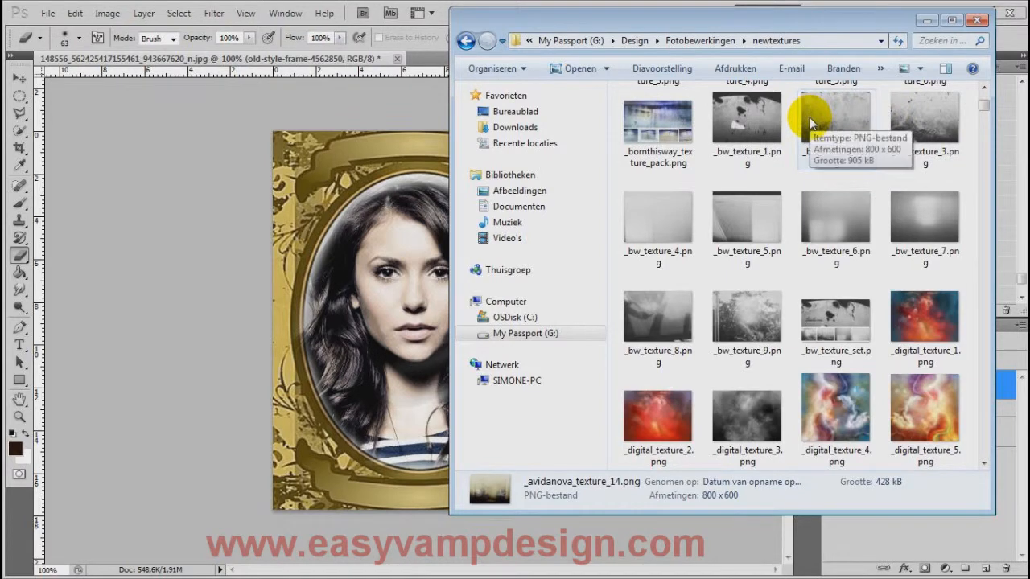
left_click_drag(837, 127, 262, 260)
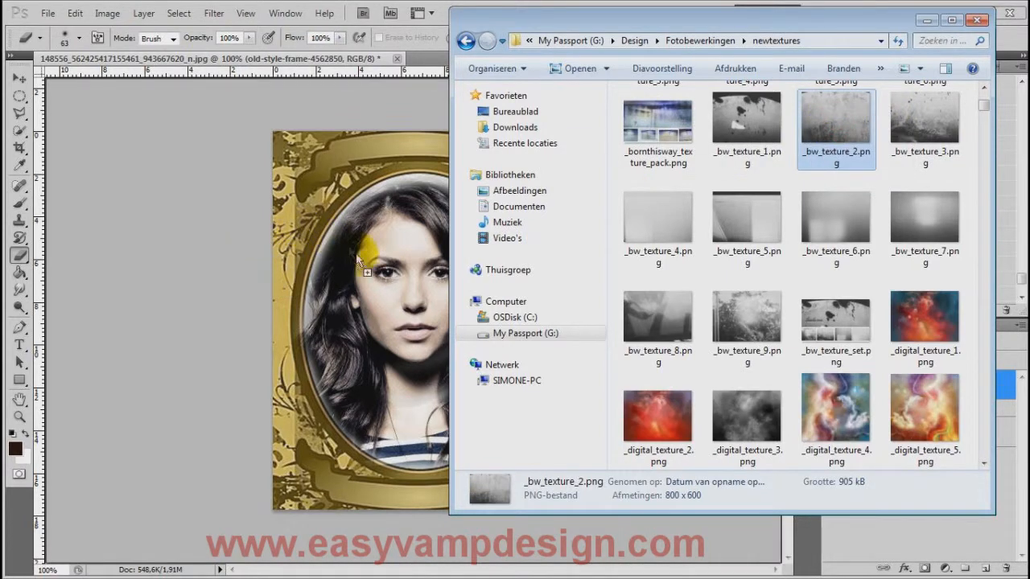
left_click_drag(360, 257, 416, 230)
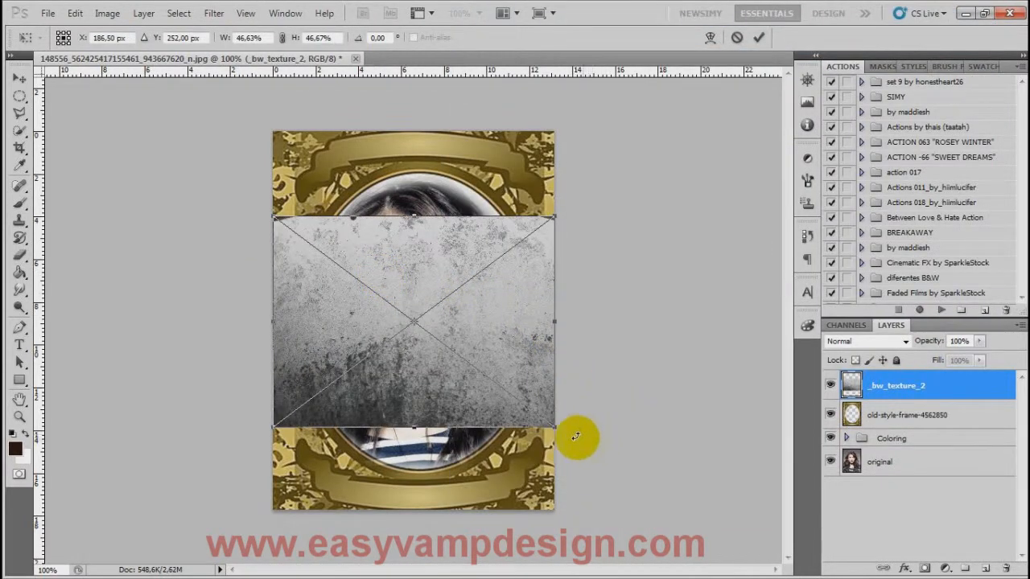
- Scale the placed texture to about 89% width and 95% height so it covers the whole canvas, and commit the placement
left_click_drag(570, 437, 759, 559)
left_click_drag(395, 345, 327, 261)
left_click_drag(678, 466, 722, 546)
left_click(760, 37)
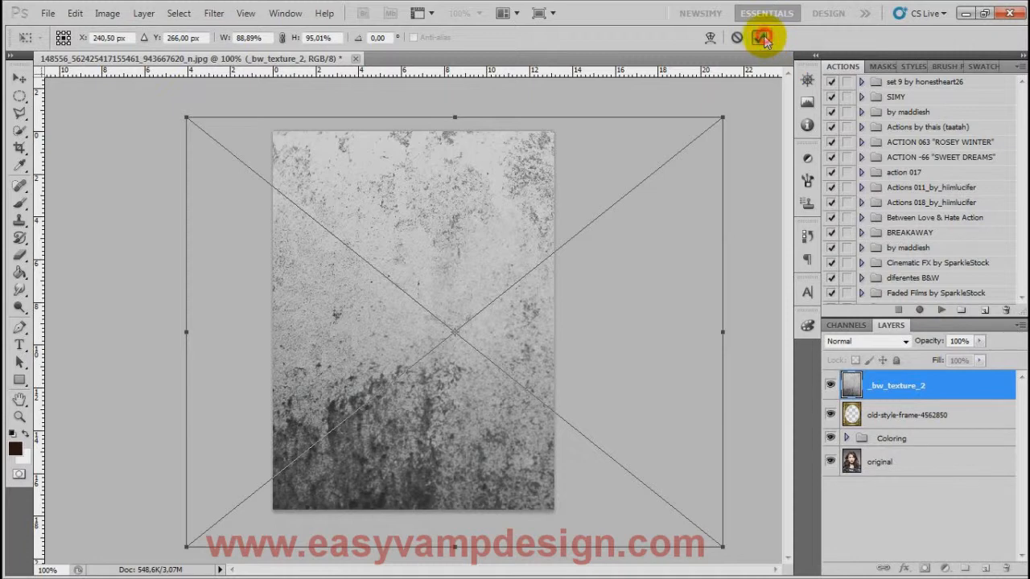
- Arrange the _bw_texture_2 layer beneath the frame layer and set its blend mode to Overlay
key("e")
mouse_move(880, 394)
left_mouse_down()
mouse_move(876, 414)
mouse_move(888, 415)
mouse_move(876, 380)
left_mouse_up()
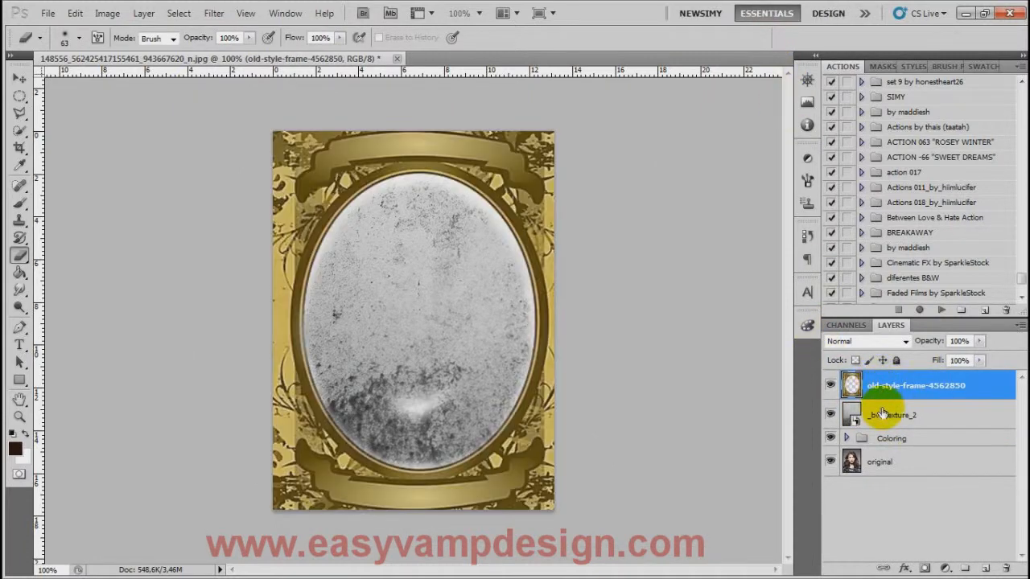
left_click(845, 414)
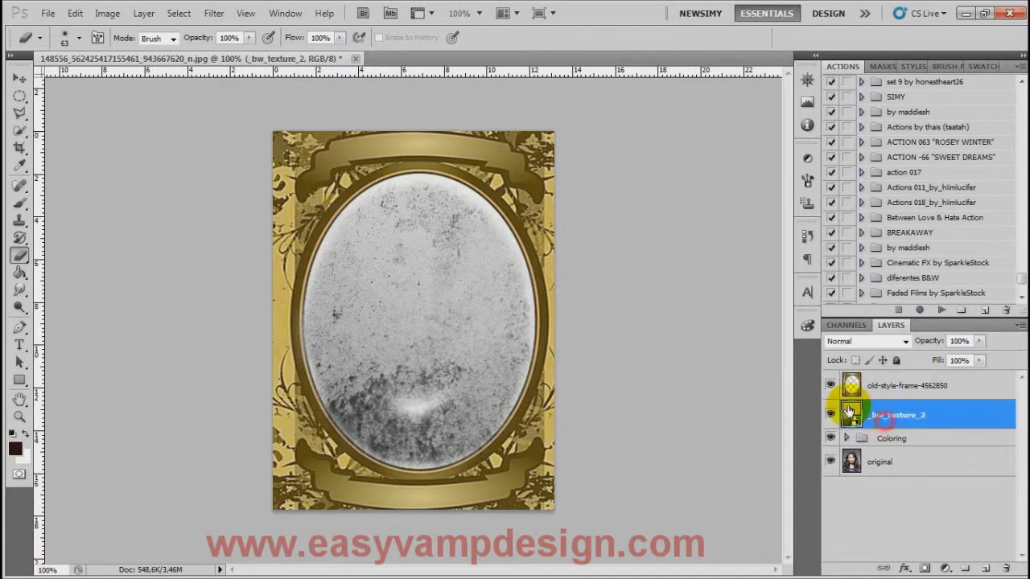
left_click(906, 339)
left_click(841, 188)
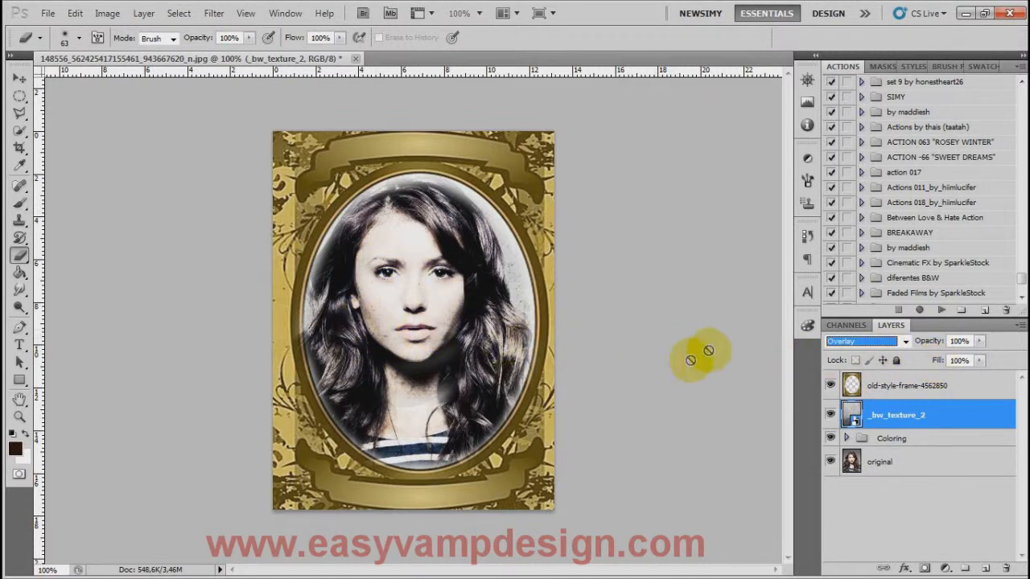
- Try the Difference and Exclusion blend modes on the _bw_texture_2 layer
left_click(893, 341)
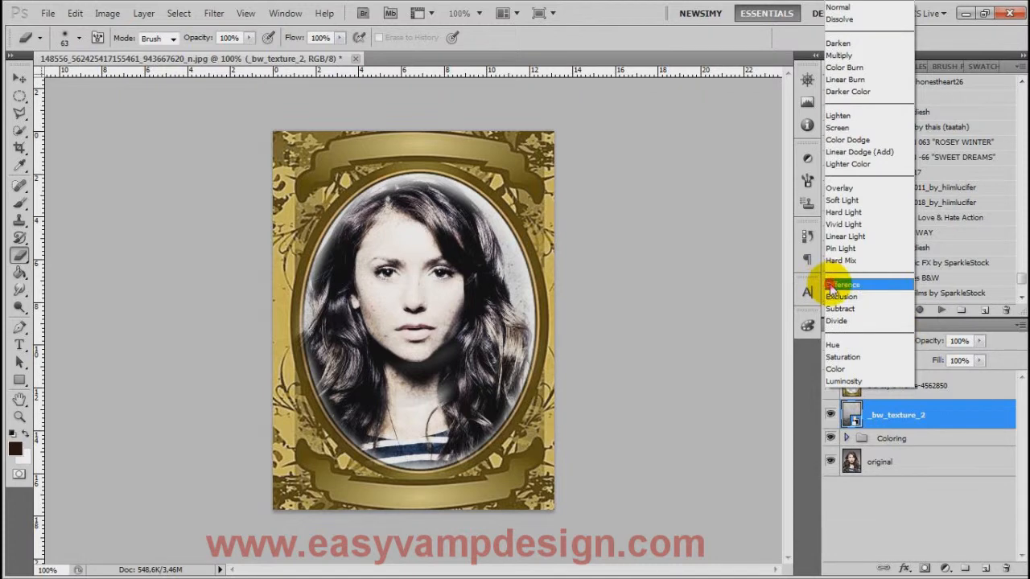
left_click(837, 285)
left_click(901, 340)
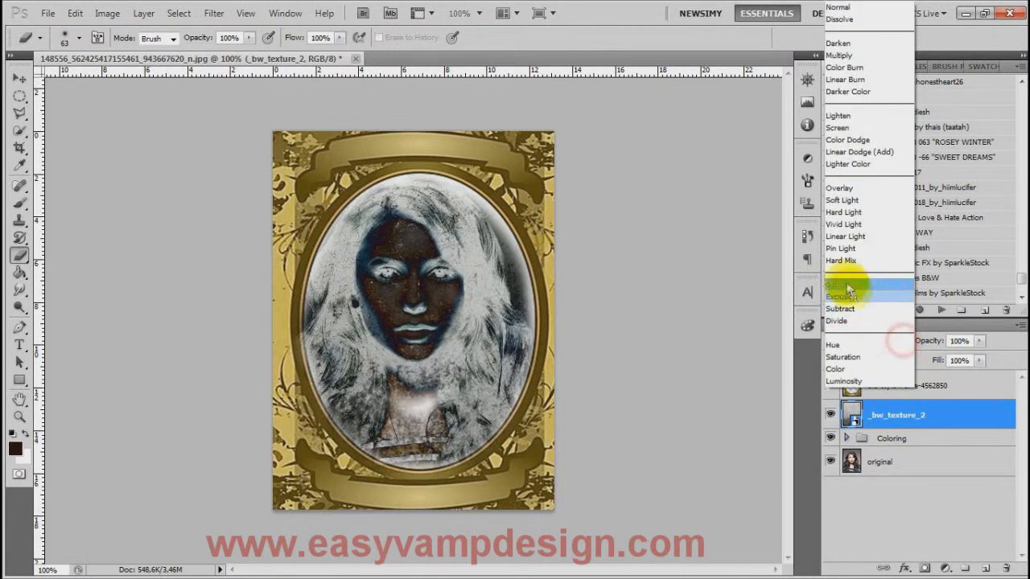
left_click(843, 296)
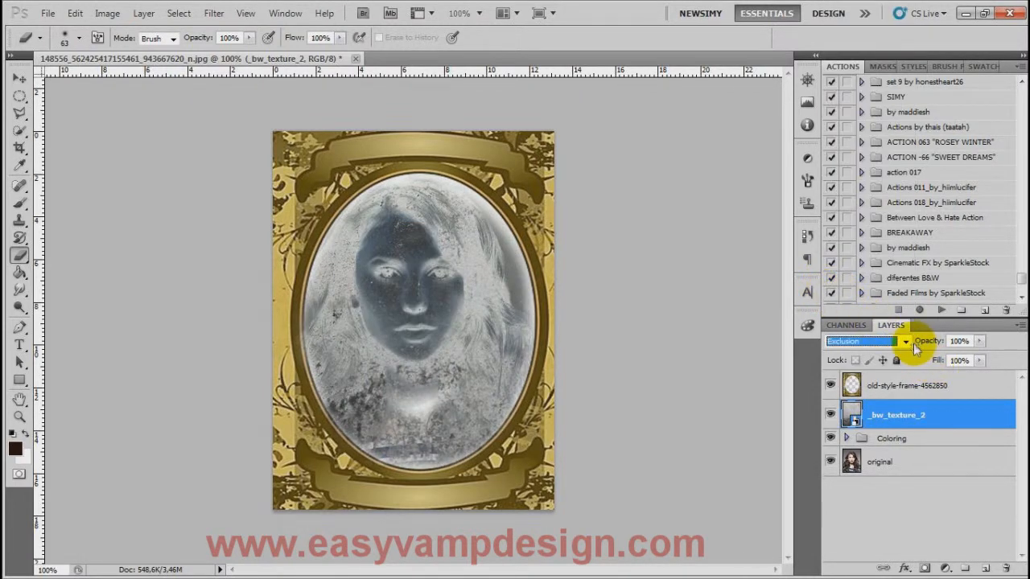
- Try the Lighten and Linear Dodge (Add) blend modes on the _bw_texture_2 layer
left_click(913, 344)
left_click(837, 119)
left_click(906, 344)
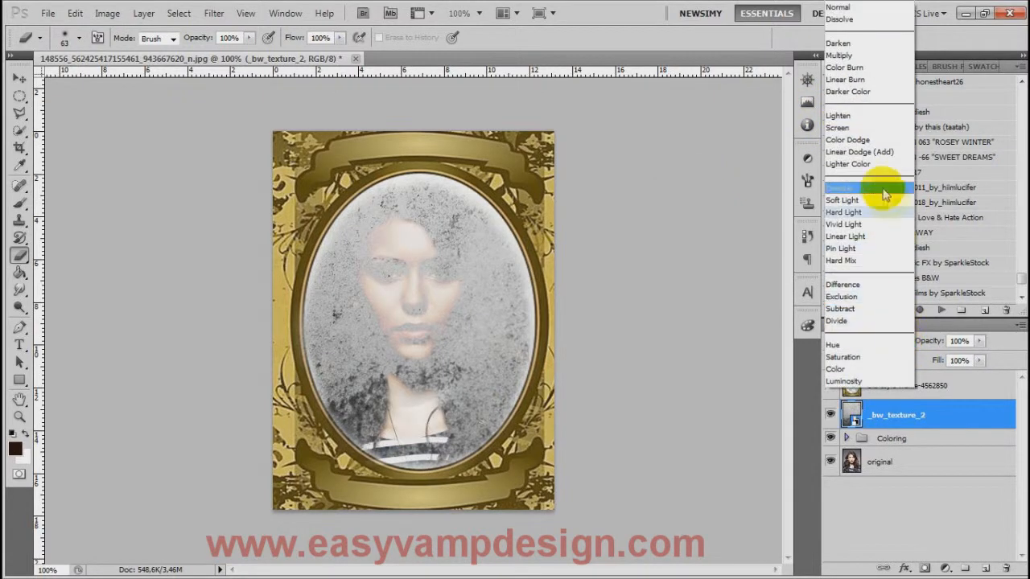
left_click(859, 152)
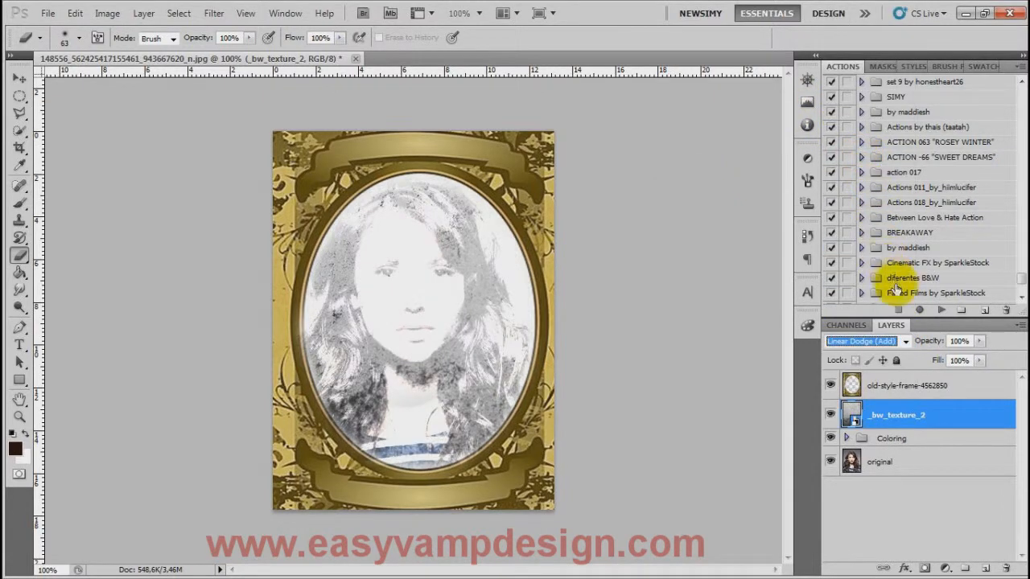
- Set the _bw_texture_2 layer's blend mode to Overlay, and rasterize the layer to erase the texture over the woman's face
left_click(905, 344)
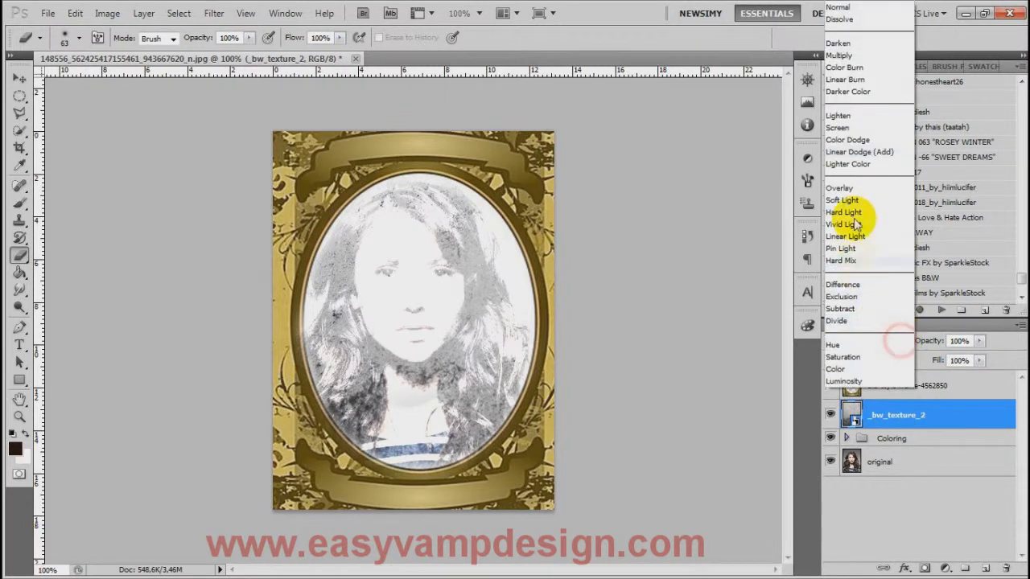
left_click(844, 189)
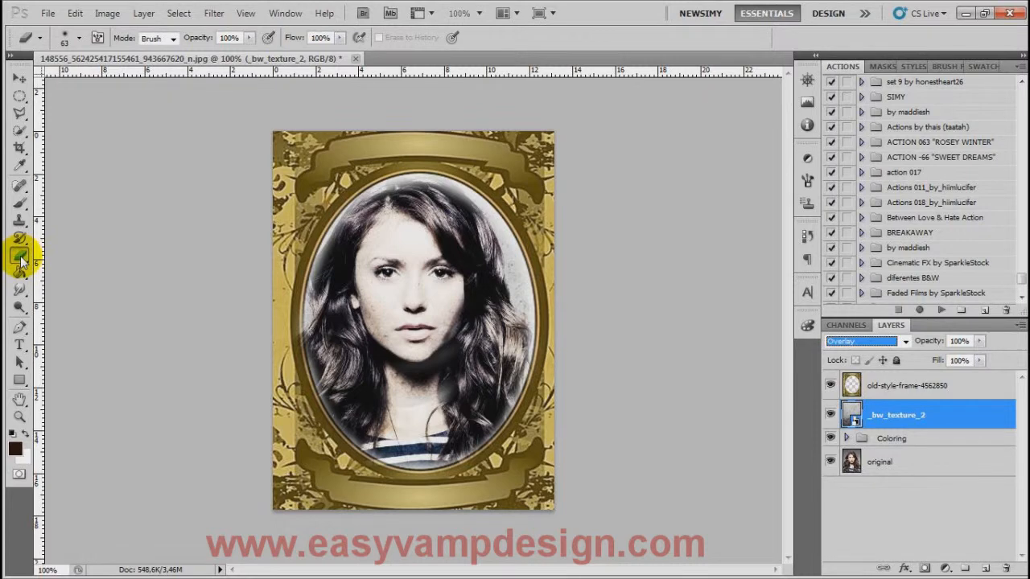
left_click(395, 291)
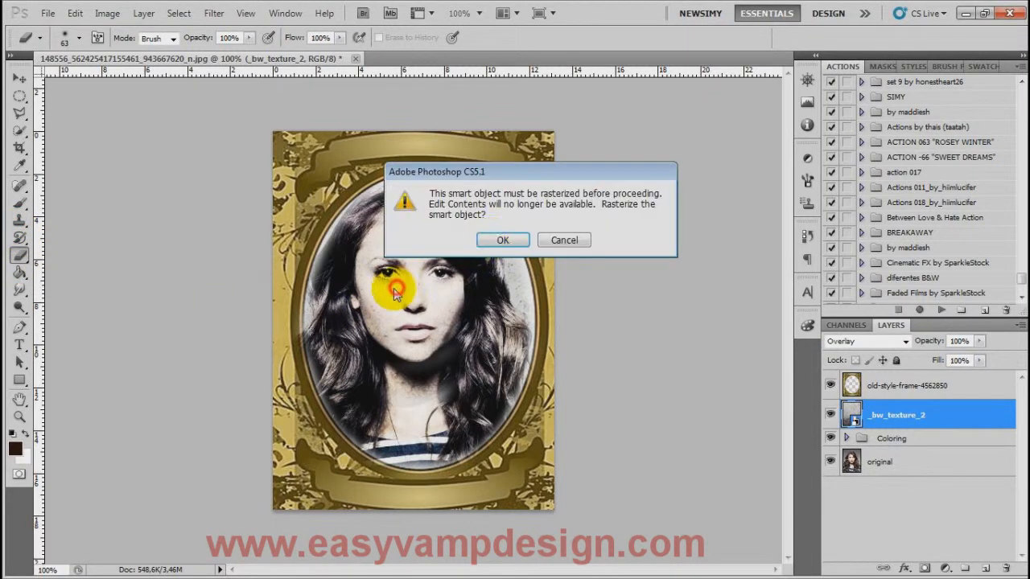
left_click(499, 240)
left_click_drag(391, 237, 391, 298)
mouse_move(360, 263)
left_mouse_down()
mouse_move(394, 243)
mouse_move(369, 294)
mouse_move(405, 244)
mouse_move(410, 268)
mouse_move(400, 272)
mouse_move(378, 230)
mouse_move(391, 230)
mouse_move(395, 287)
mouse_move(414, 310)
mouse_move(368, 272)
mouse_move(146, 194)
left_mouse_up()
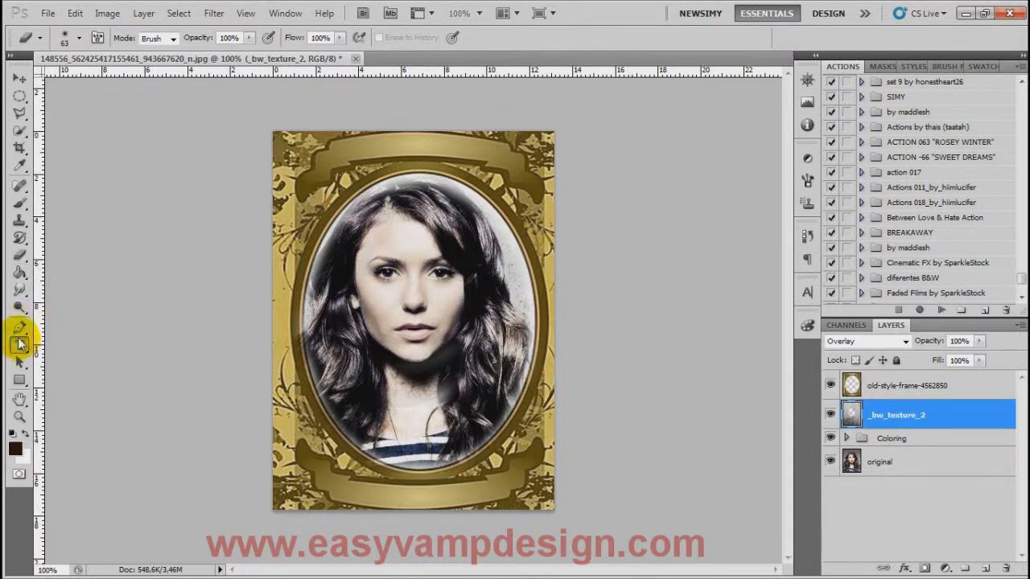
- Activate the Type tool and try to start a text entry on the frame's lower banner
left_click(20, 344)
left_click(334, 480)
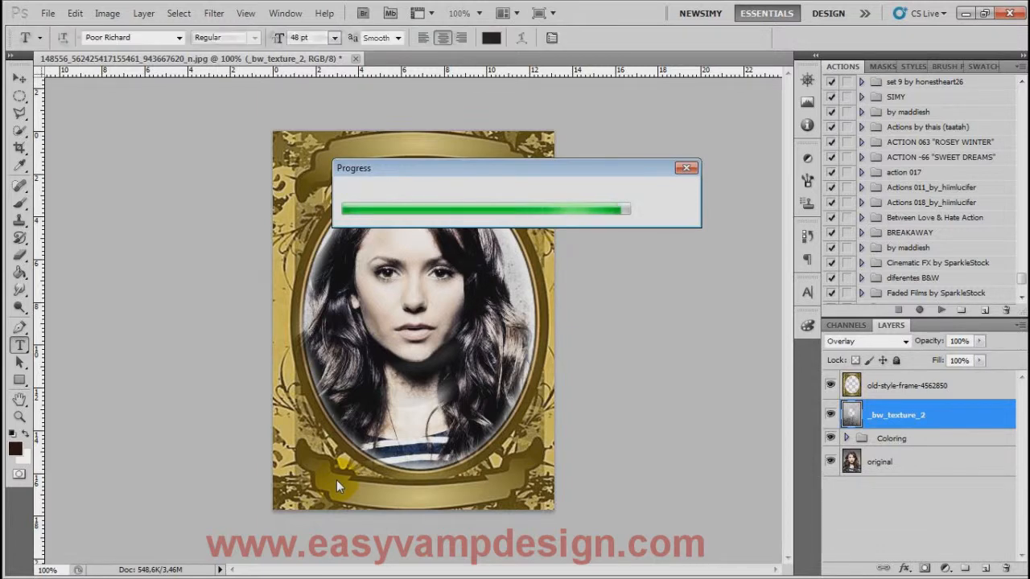
- Convert the original portrait layer to monochrome with a Black & White adjustment
left_click(885, 462)
left_click(107, 14)
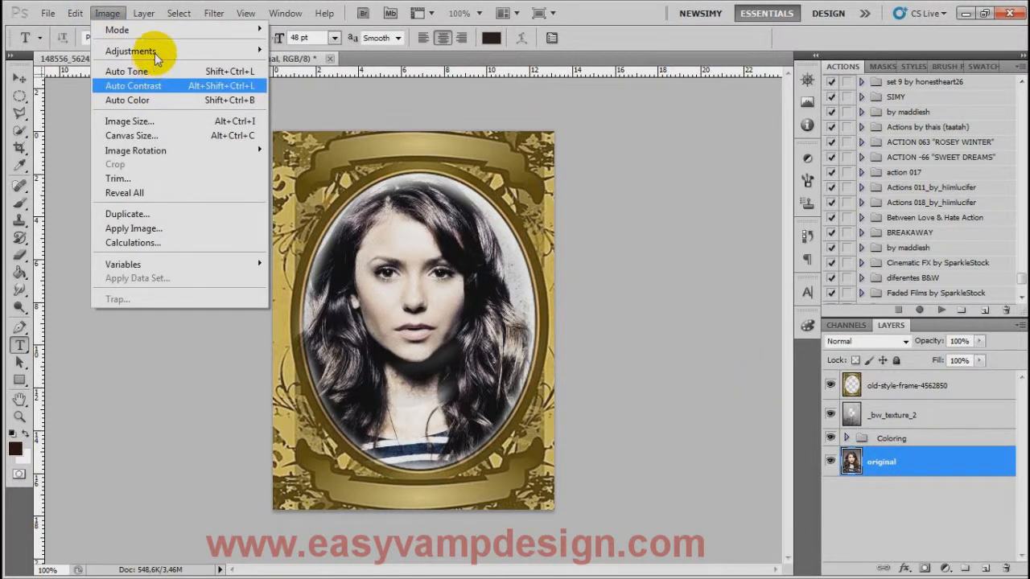
mouse_move(155, 48)
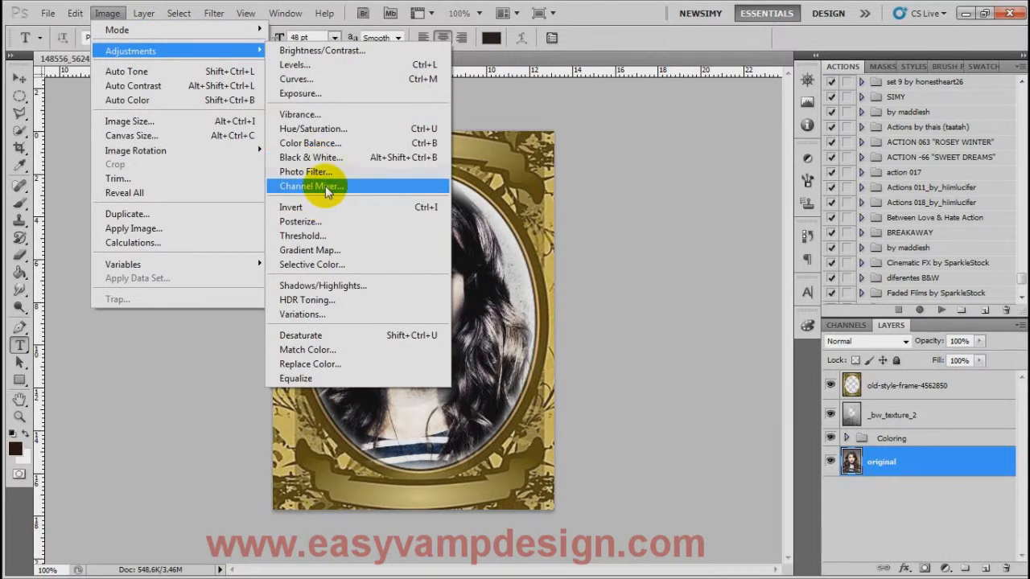
left_click(333, 156)
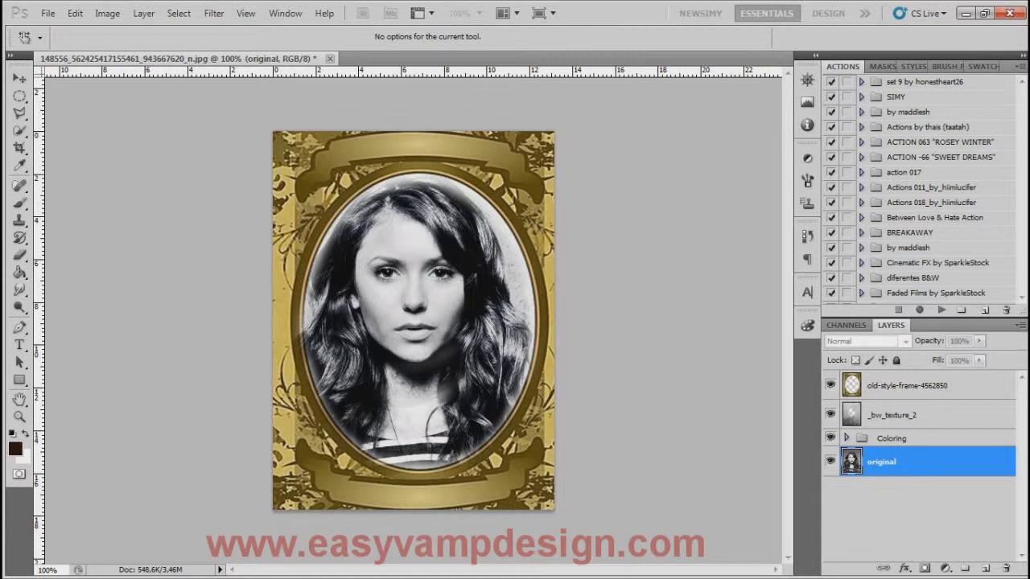
key("Return")
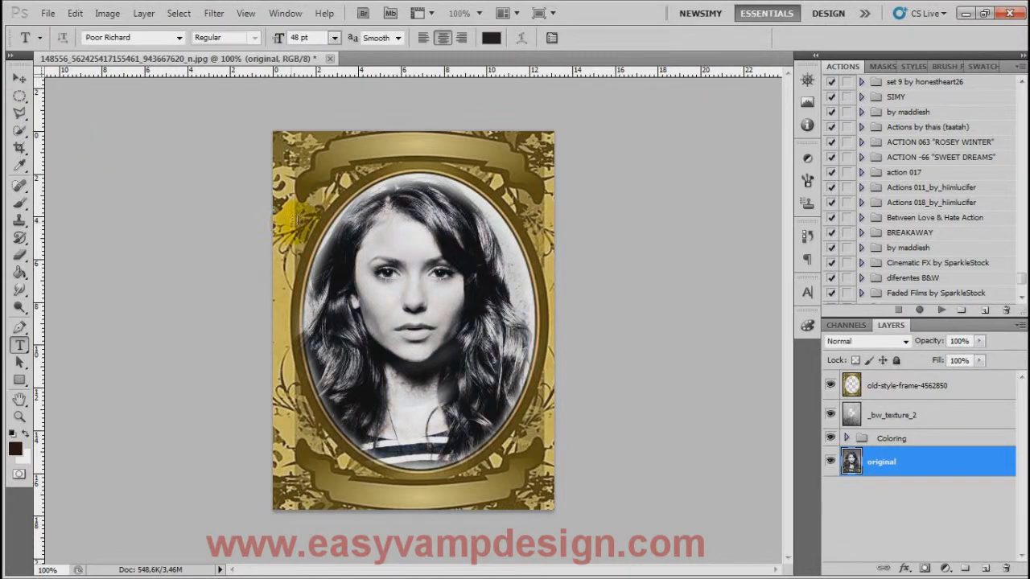
- Apply a Black & White adjustment to the old-style-frame layer with Reds at -101% and Yellows at 4%
left_click(899, 388)
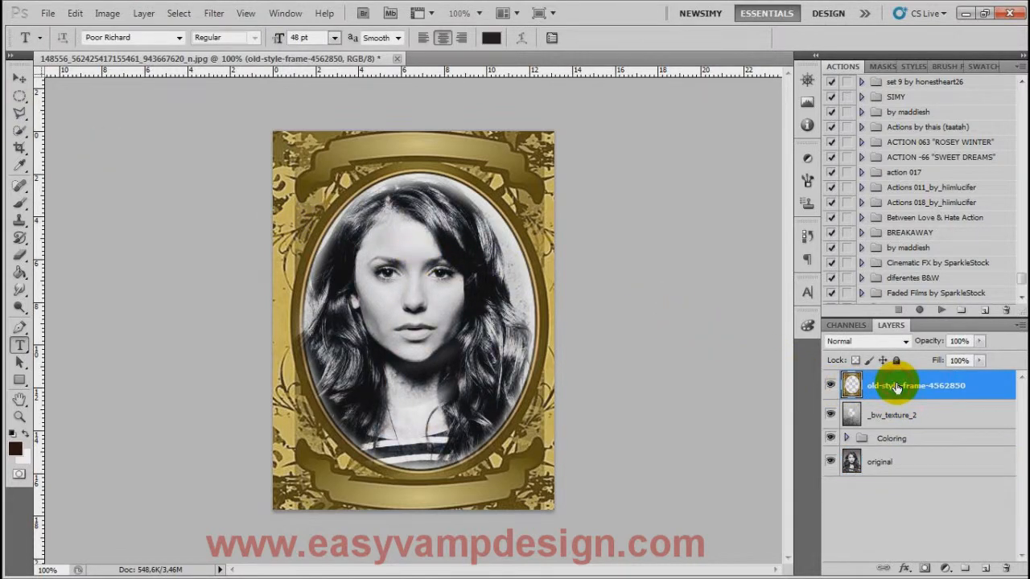
left_click(75, 13)
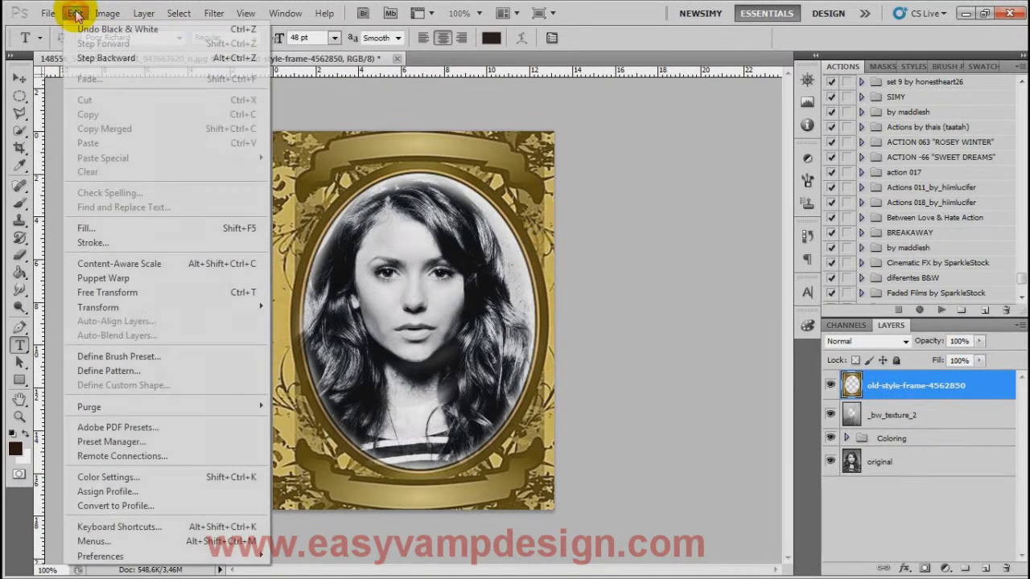
mouse_move(107, 13)
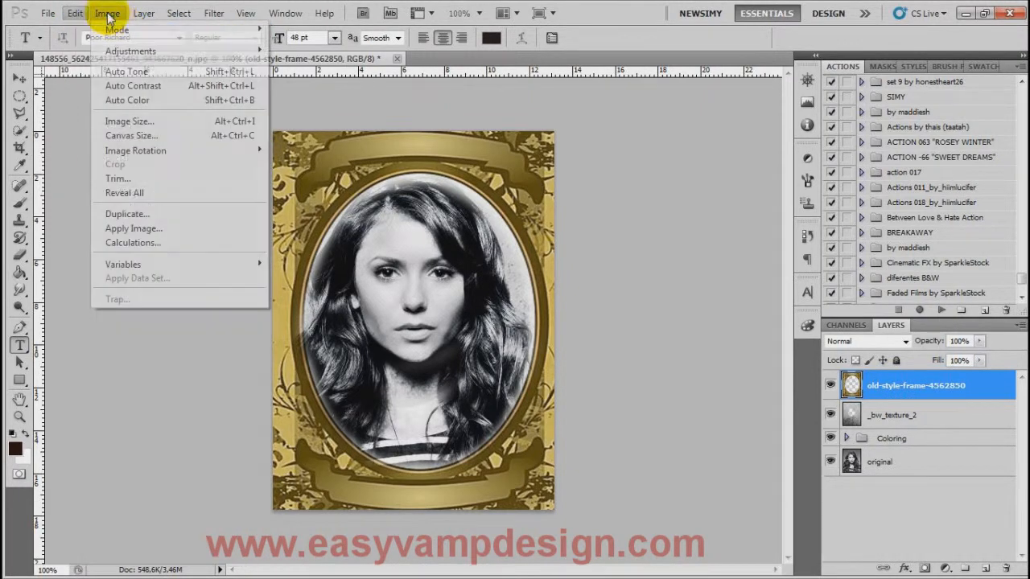
mouse_move(251, 54)
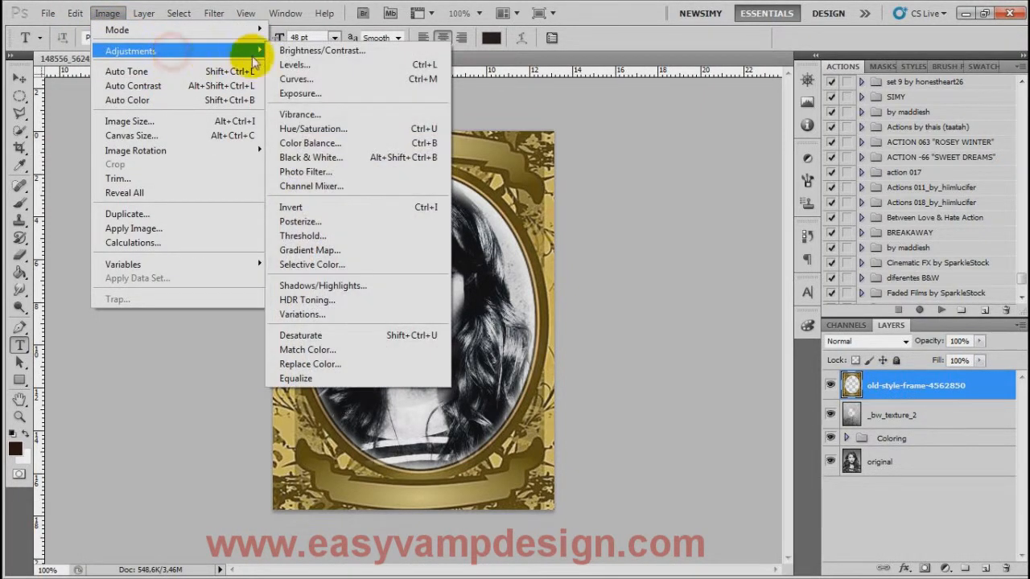
left_click(350, 157)
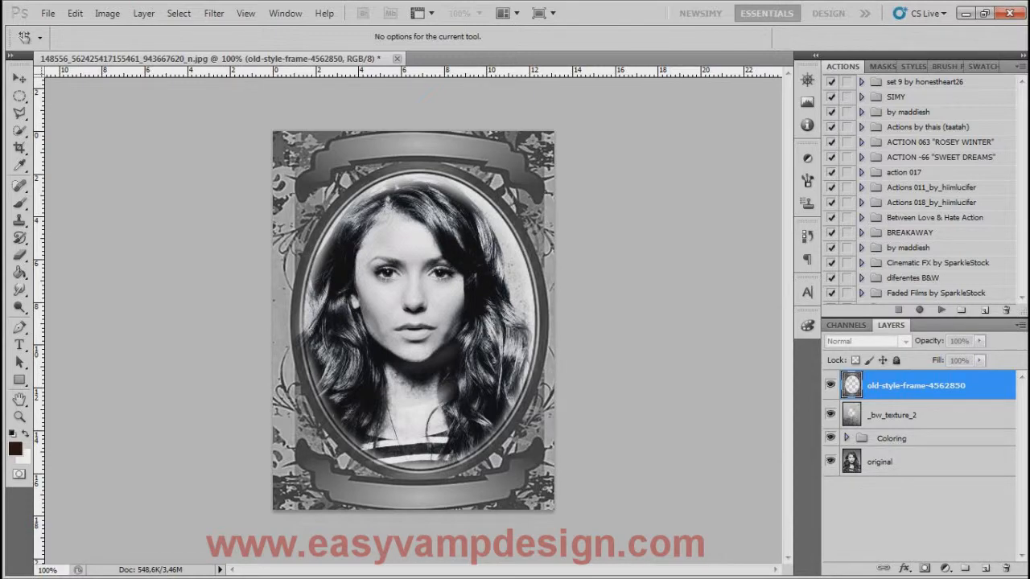
left_click_drag(685, 142, 740, 51)
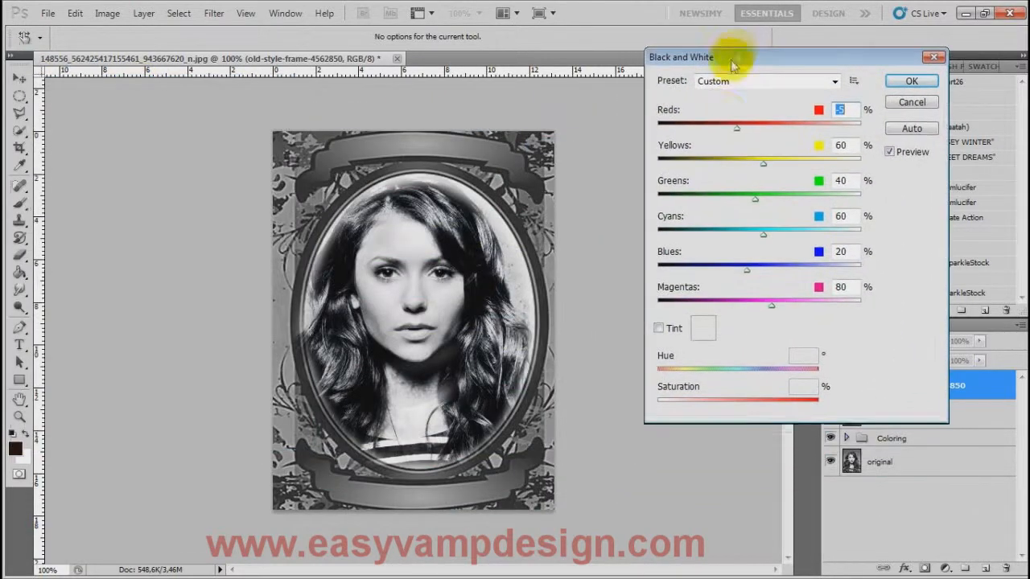
left_click_drag(741, 129, 698, 127)
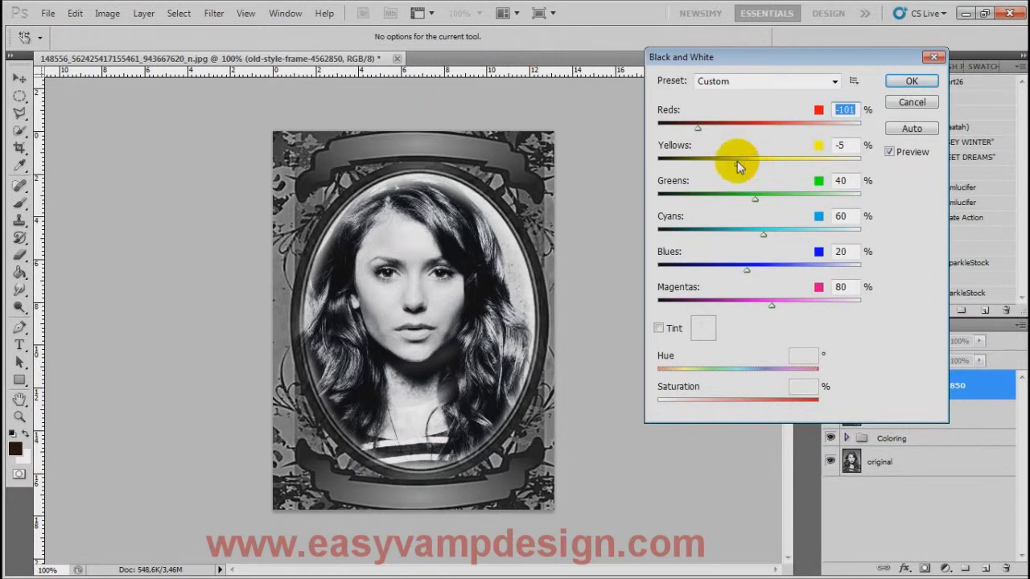
left_click_drag(736, 161, 740, 161)
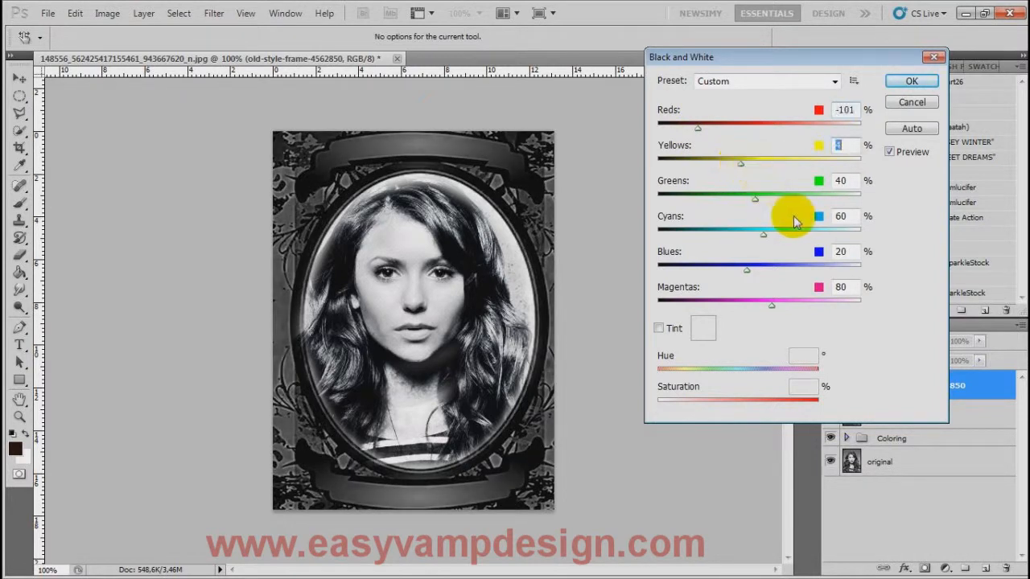
left_click(909, 80)
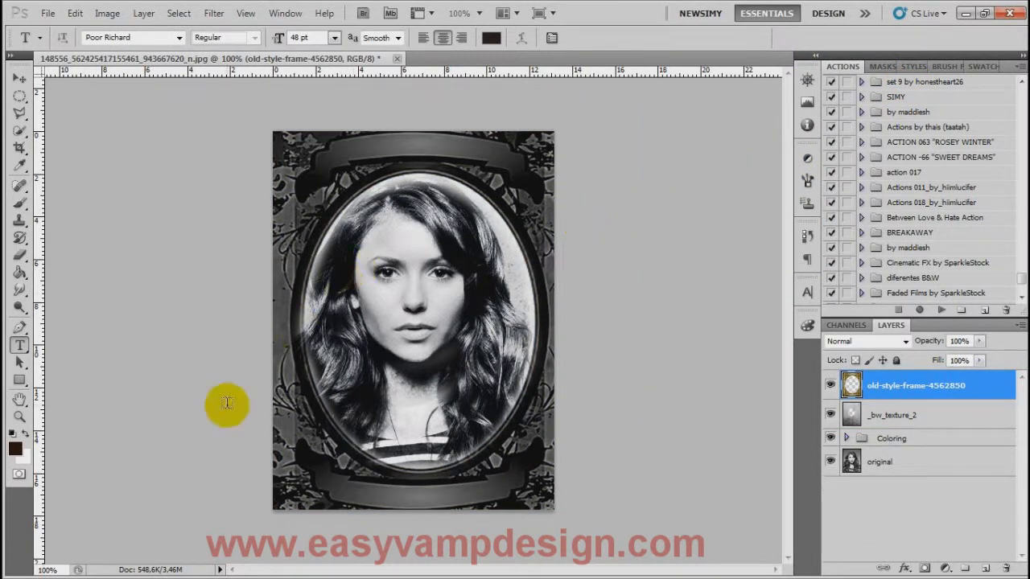
- Add the text "Nina Dobrev" in 48 pt Poor Richard on the frame's lower banner and commit it
left_click_drag(333, 483, 515, 502)
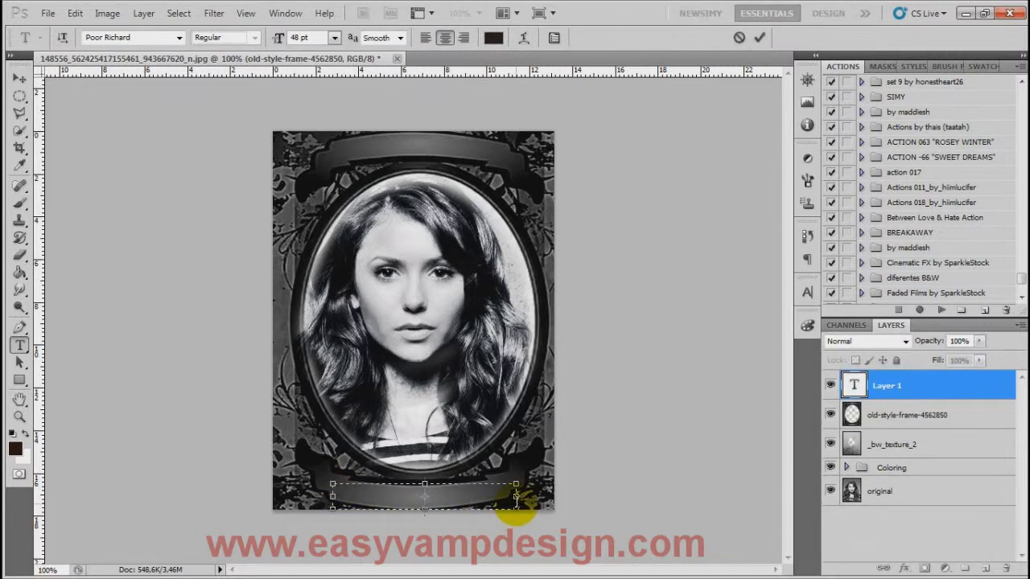
type("Nina Dobrev")
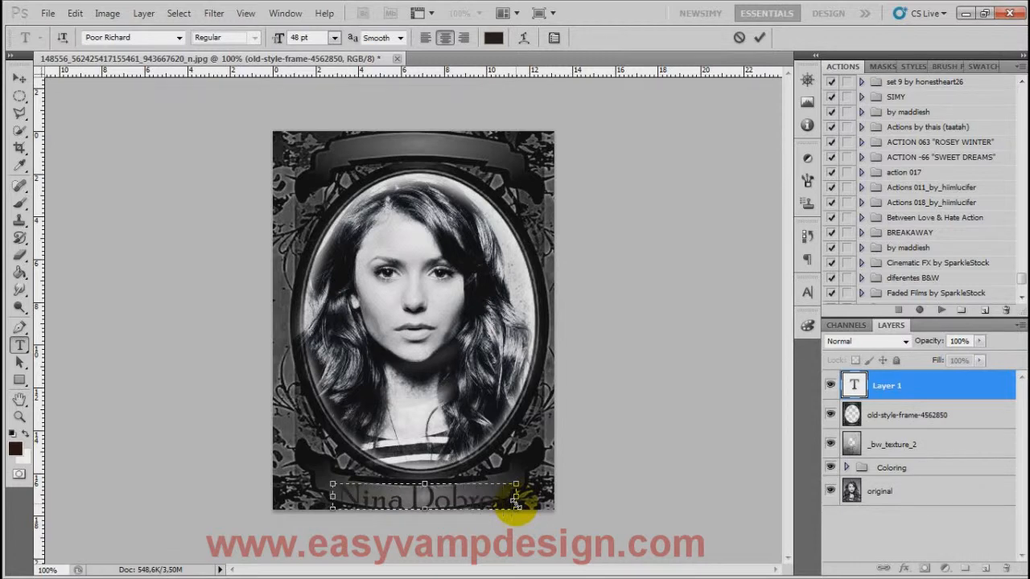
left_click(758, 37)
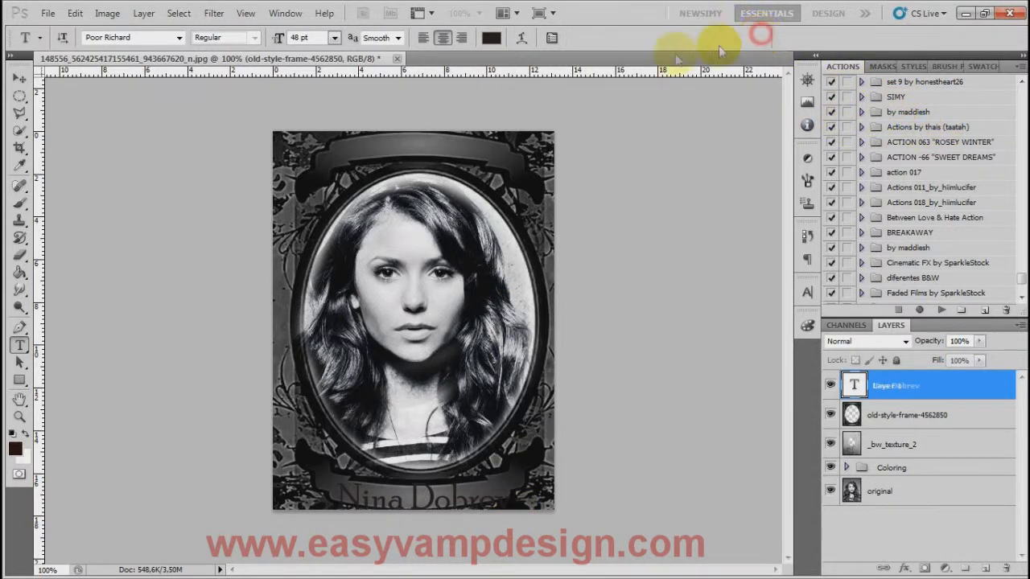
- Transform the name text to about 80% width and 52% height, tilted about -1.5° to suit the banner
left_click(20, 78)
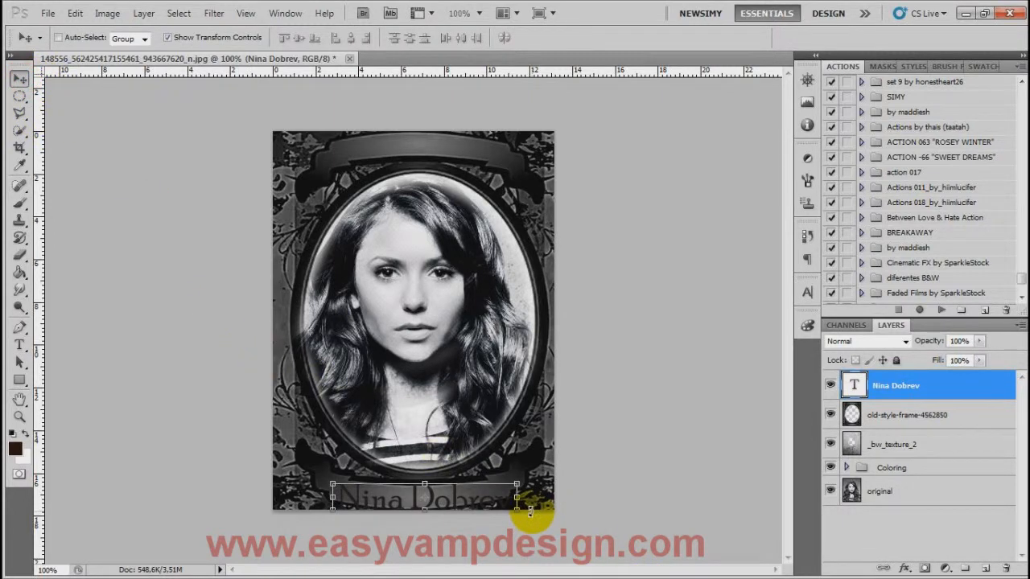
left_click_drag(518, 510, 451, 499)
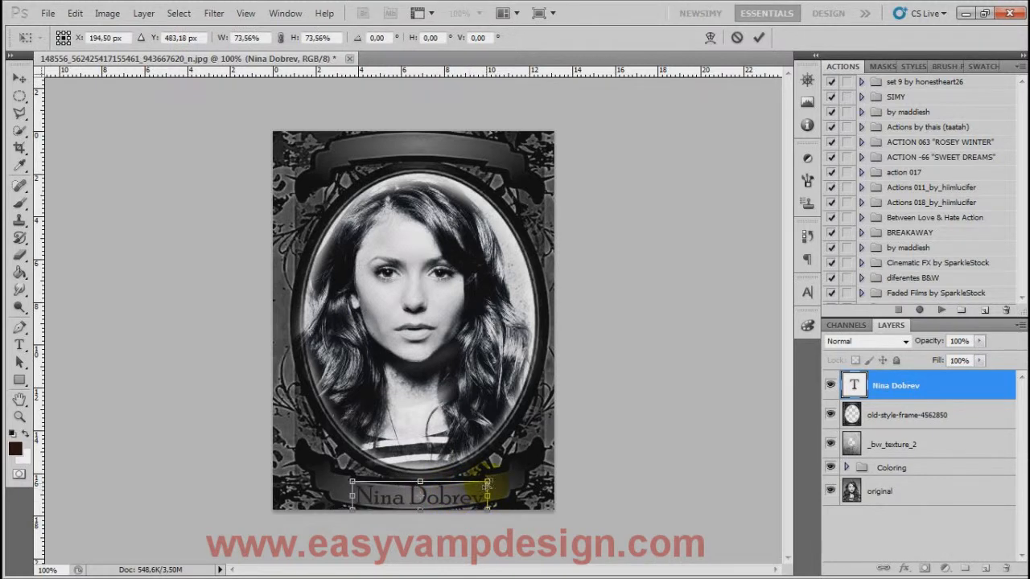
left_click_drag(488, 481, 498, 507)
key("ctrl+z")
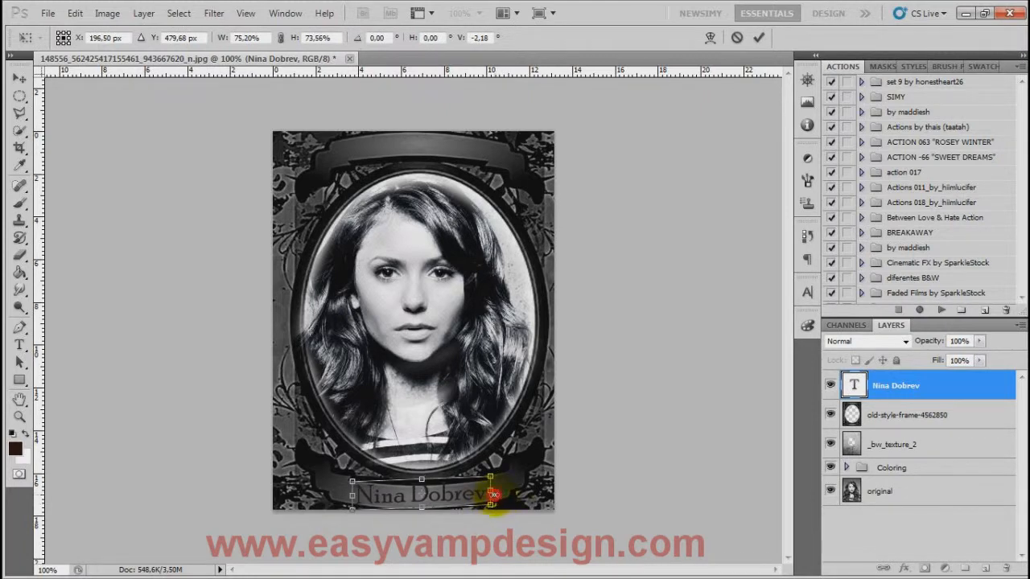
left_click_drag(498, 494, 502, 492)
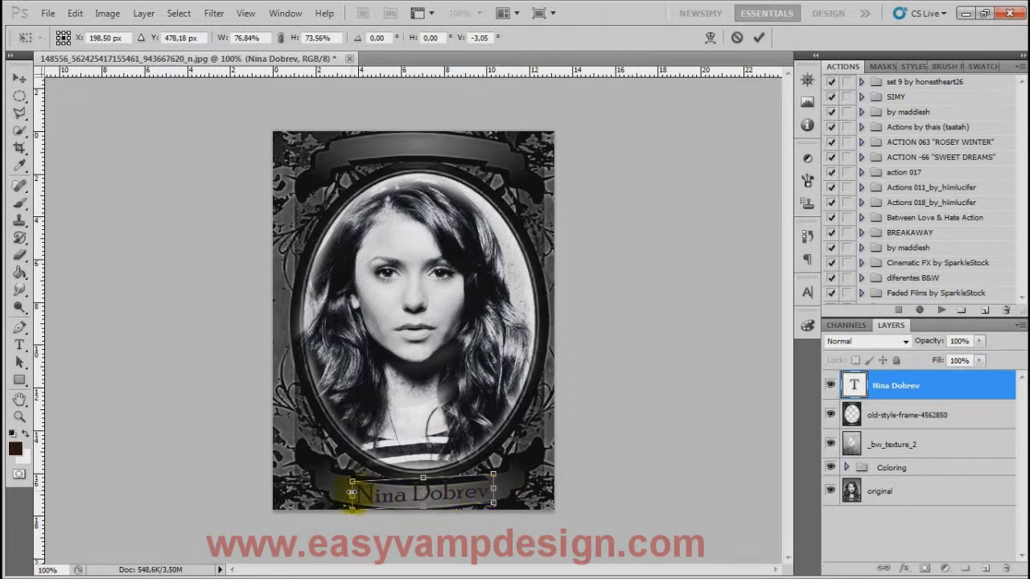
left_click_drag(349, 497, 345, 497)
mouse_move(422, 505)
left_mouse_down()
mouse_move(407, 510)
mouse_move(420, 485)
left_mouse_up()
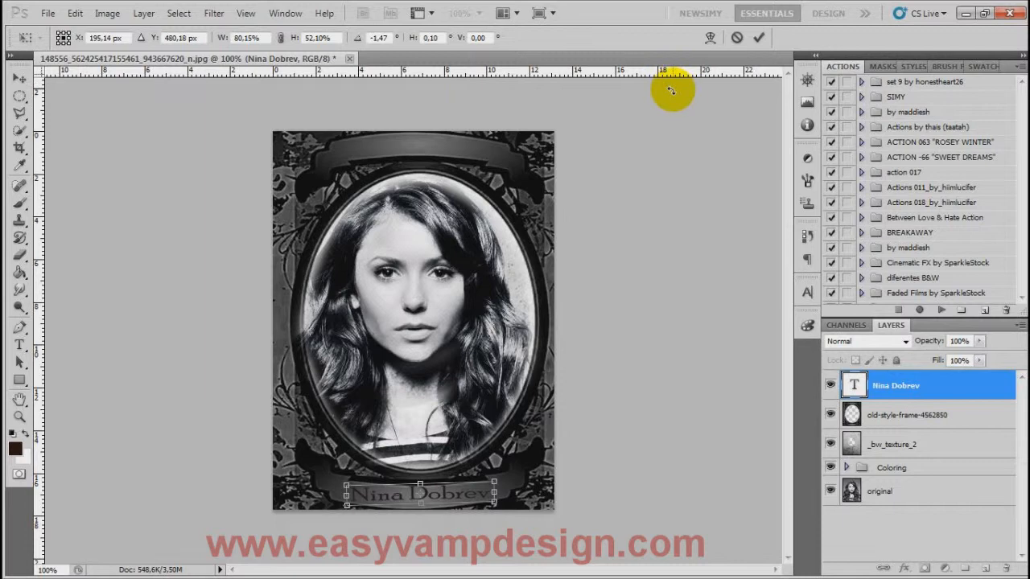
- Relocate the name text to the frame's upper banner, nudge it up 5 px, and commit the transformation
left_click_drag(426, 499, 418, 159)
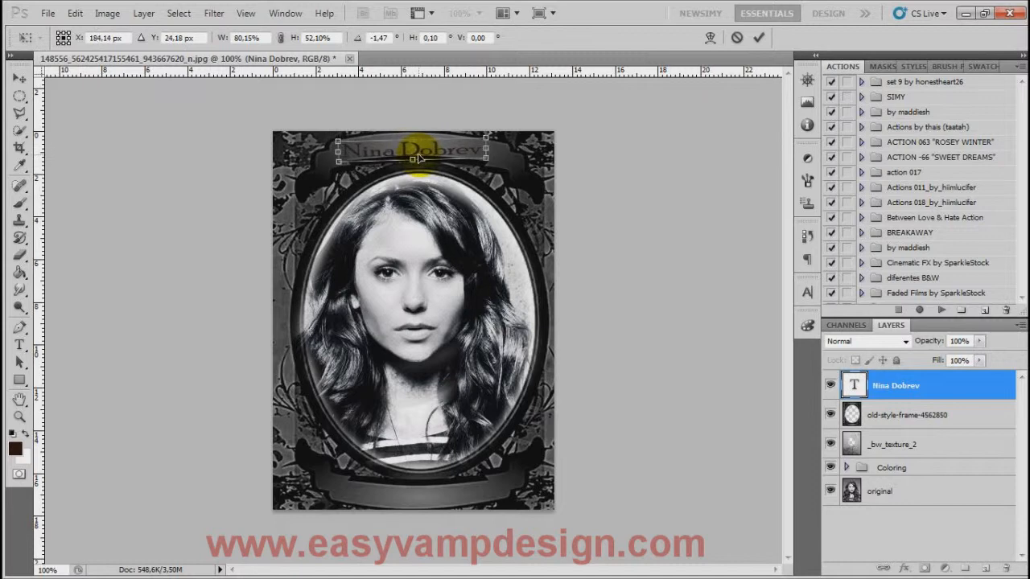
key("Up")
key("Up")
key("Up")
key("Up")
key("Up")
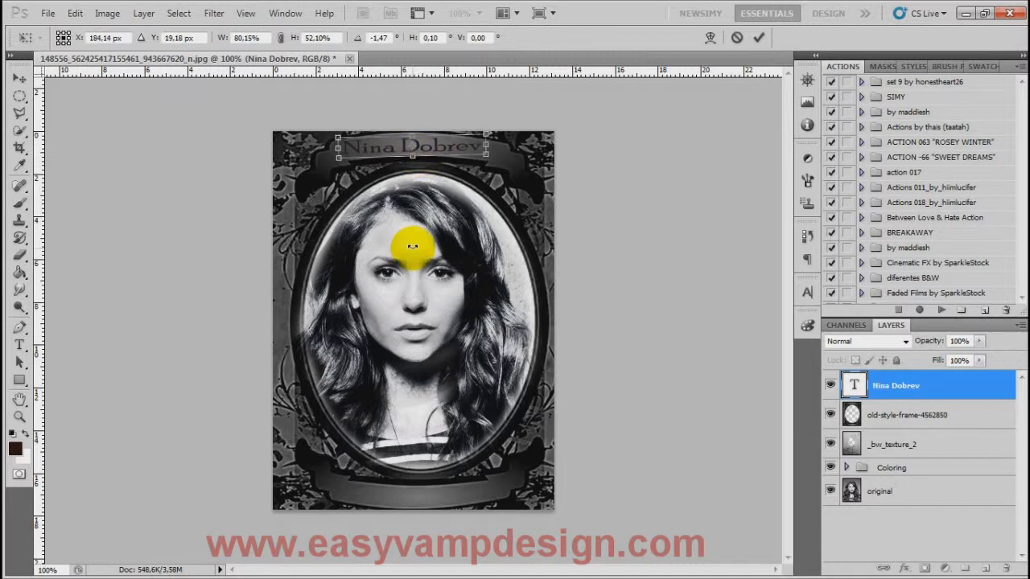
left_click(757, 38)
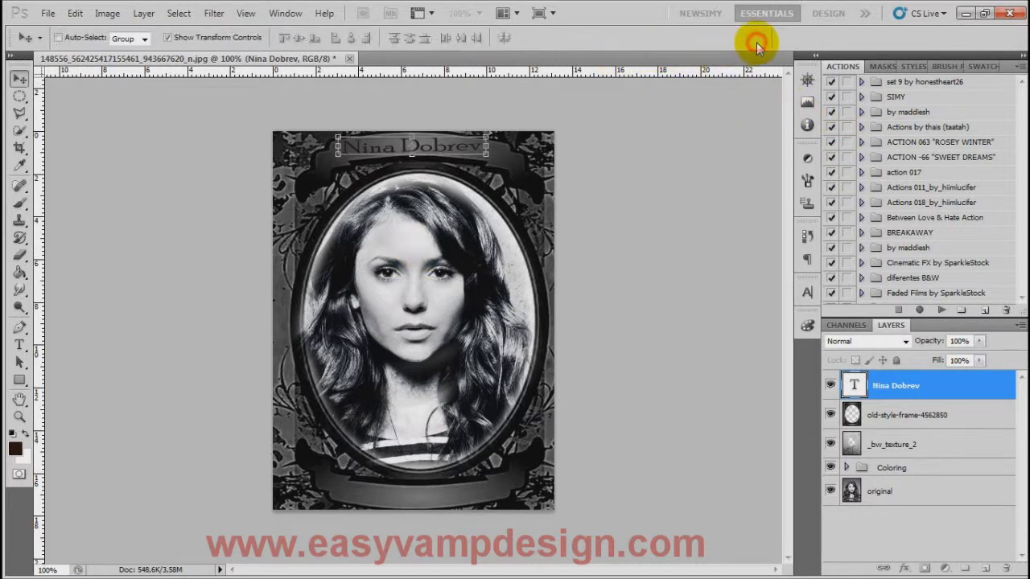
- Add an Outer Glow to the Nina Dobrev text layer with its blend mode set to Normal
double_click(947, 386)
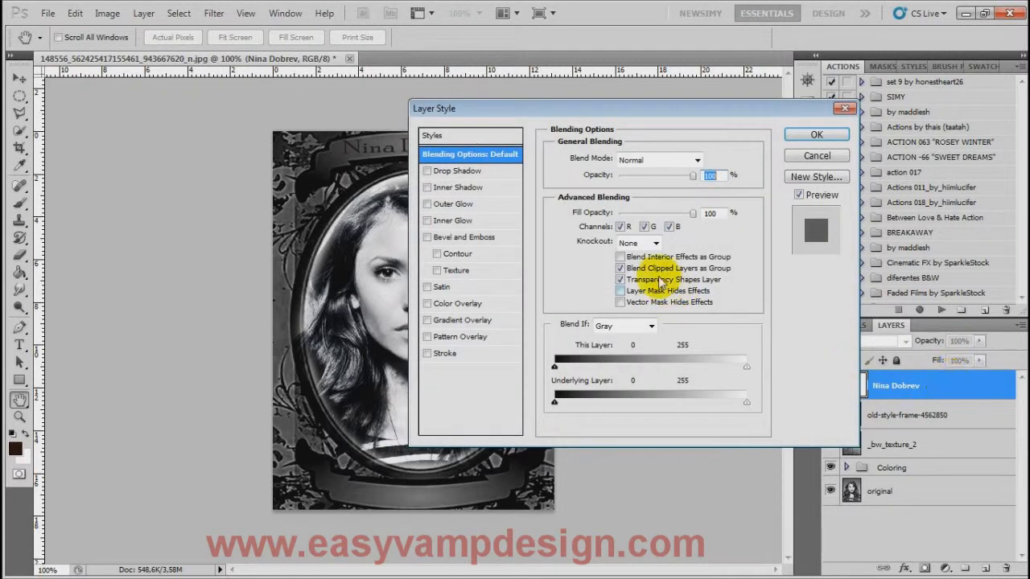
left_click(457, 205)
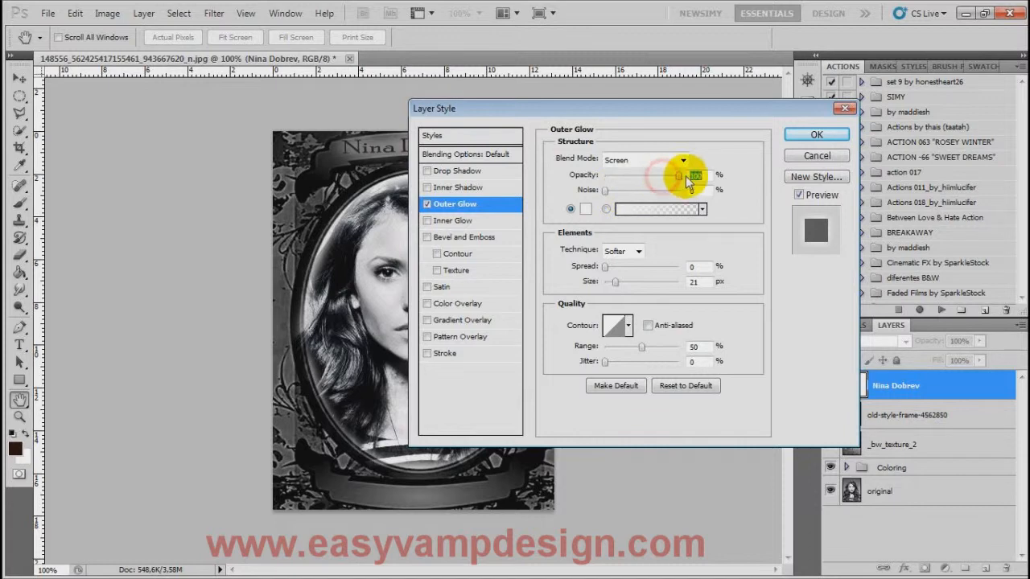
left_click(681, 160)
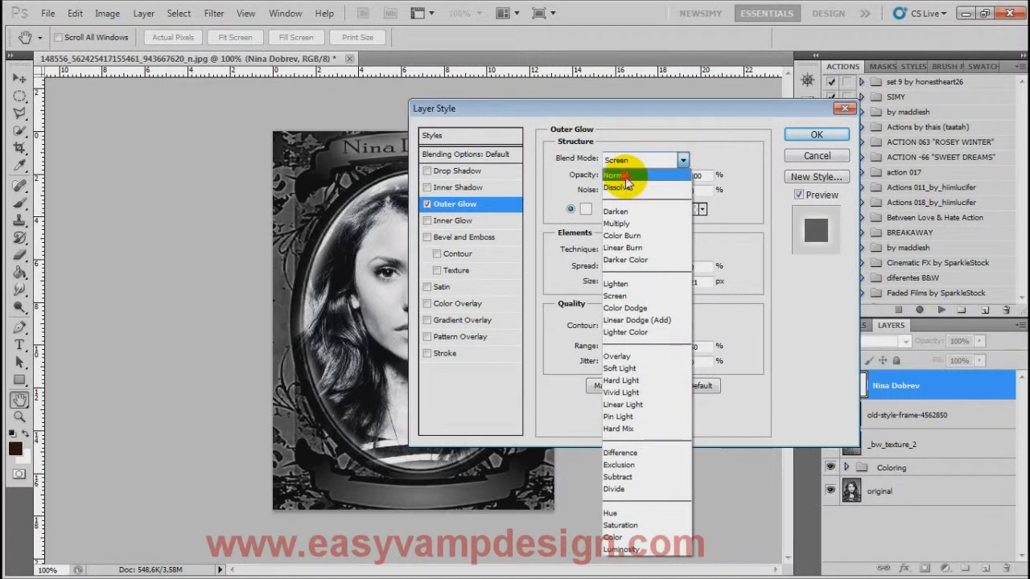
left_click(636, 177)
- Set the outer glow's spread to 9% and its size to 10 px
left_click(603, 268)
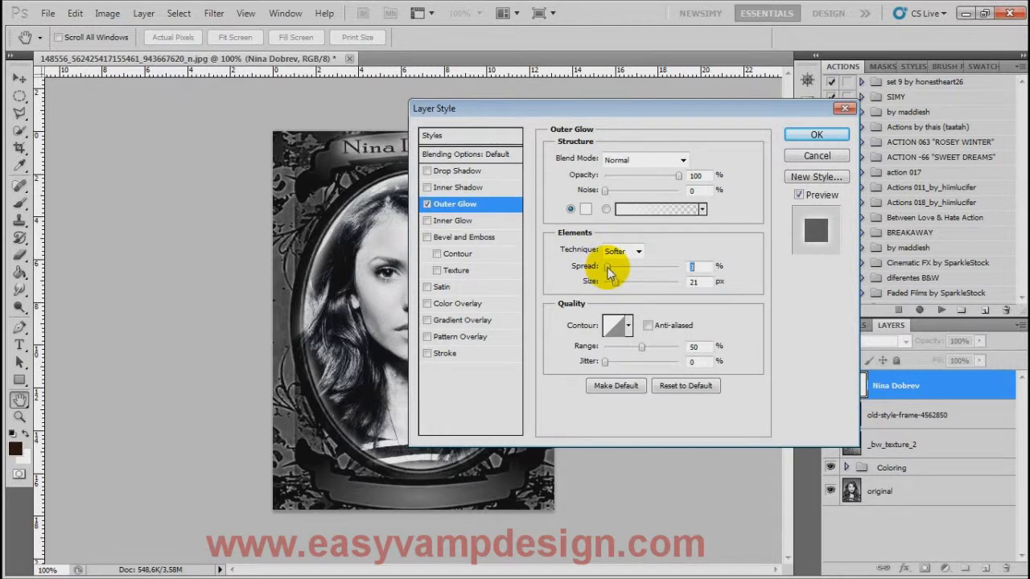
left_click_drag(616, 282, 602, 281)
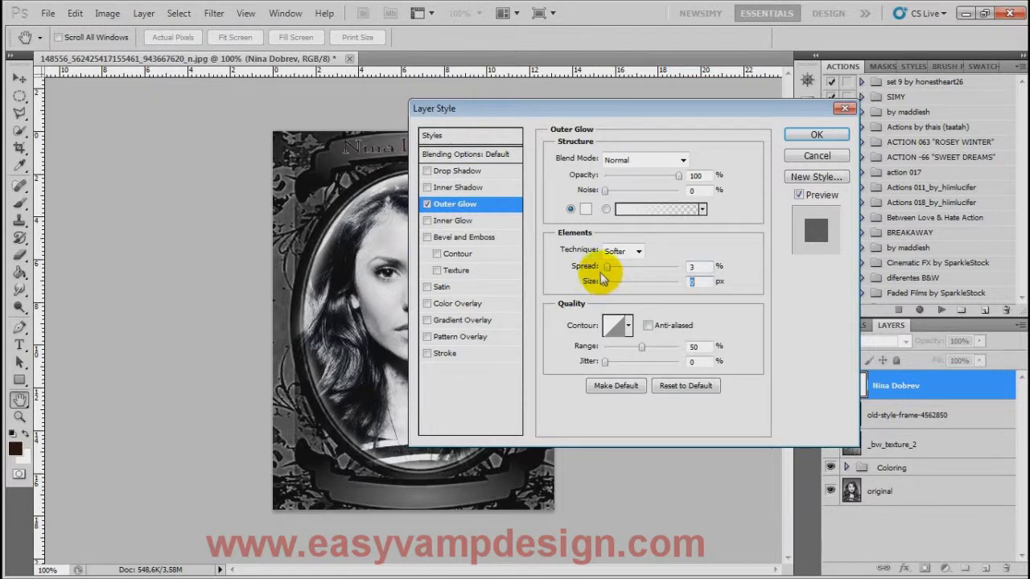
left_click(610, 269)
left_click(607, 282)
left_click_drag(607, 281, 613, 269)
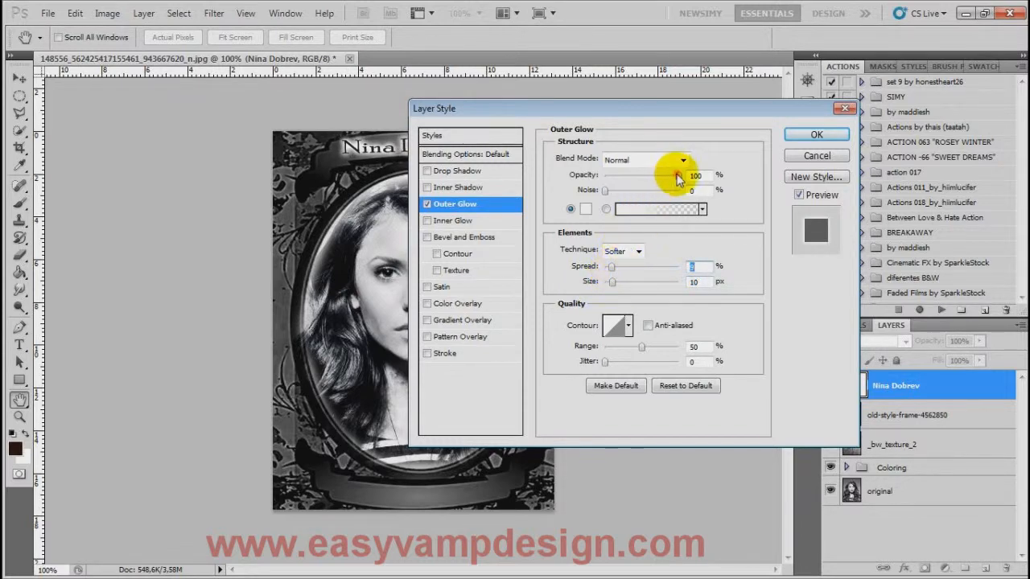
- Lower the outer glow's opacity to below 48% and apply the layer style
left_click_drag(678, 177, 656, 182)
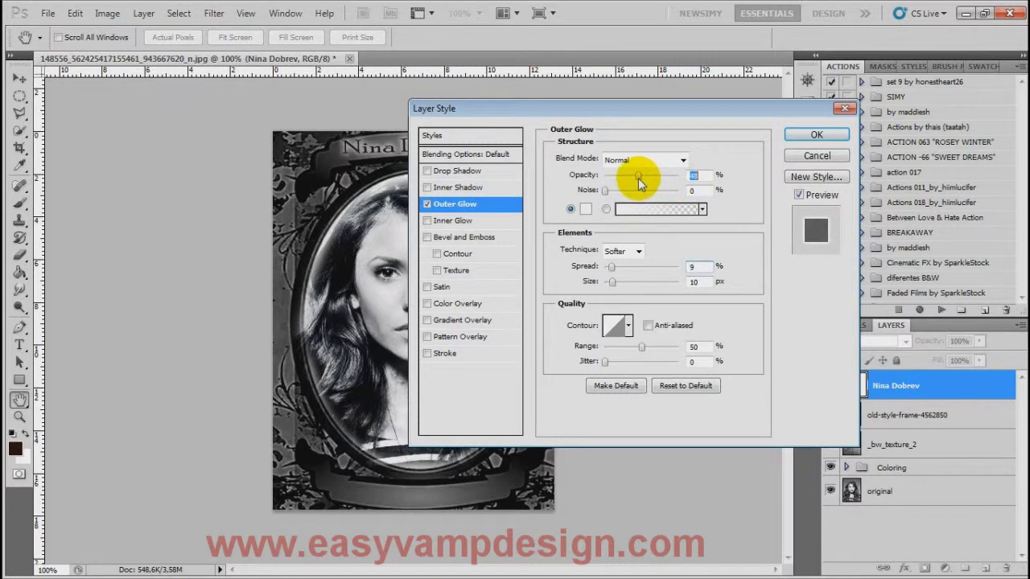
left_click_drag(634, 177, 628, 178)
left_click(812, 134)
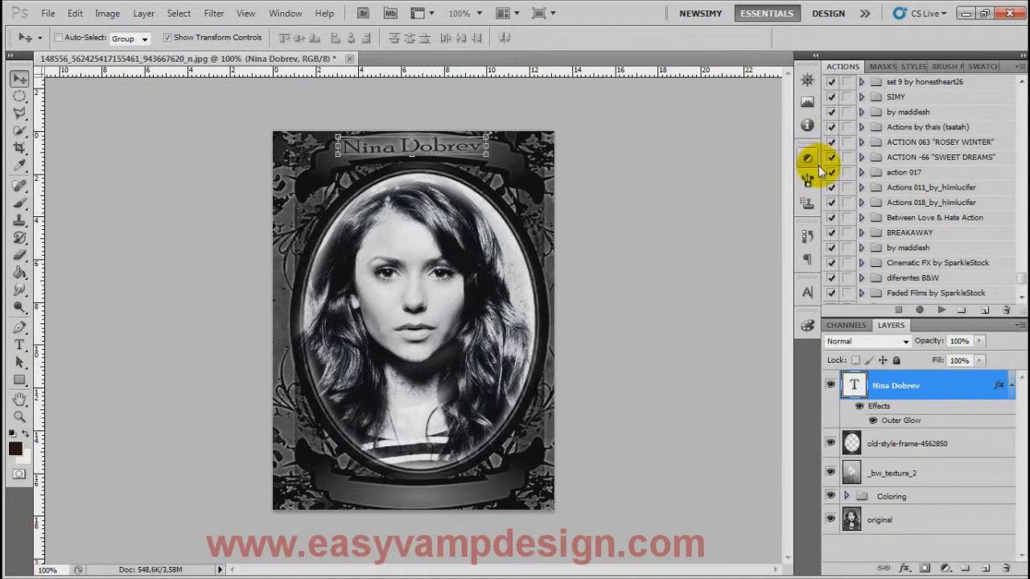